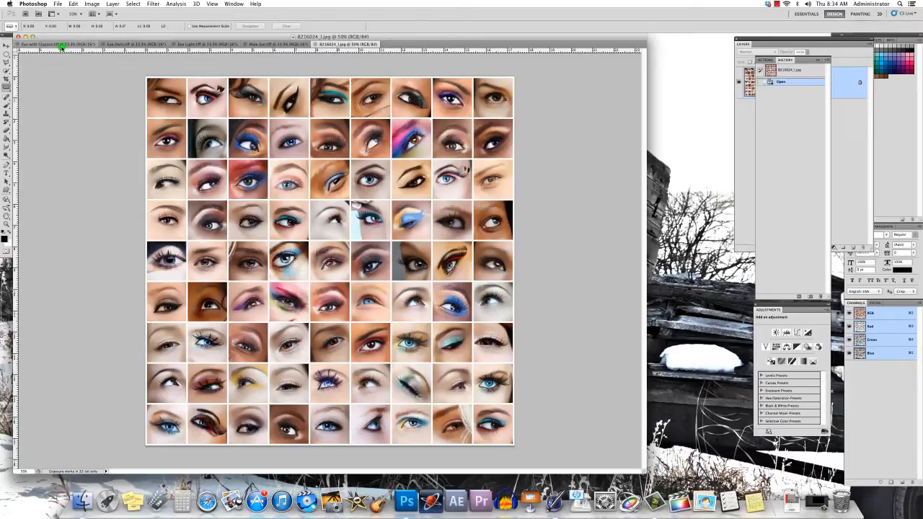
Examine the glasses, dark, light and male eye photos one after another, comparing the whites of the eyes.
click(62, 44)
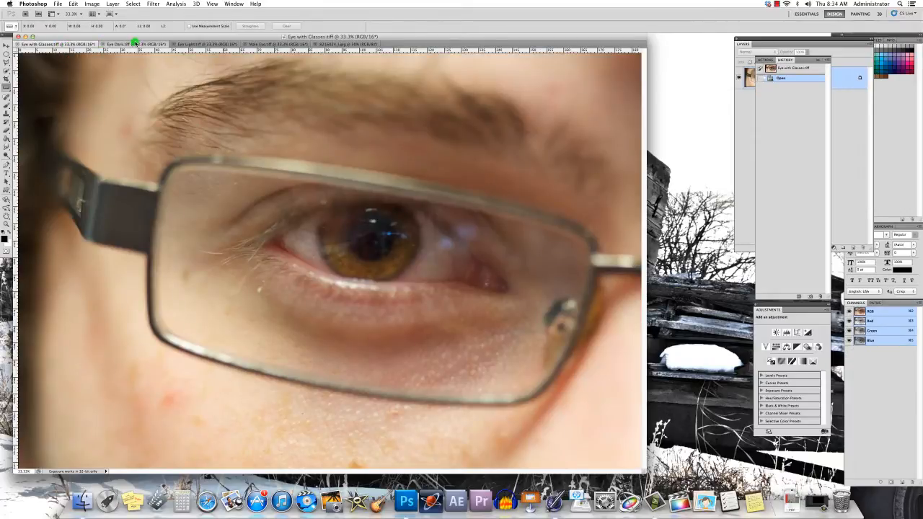
click(135, 44)
click(77, 44)
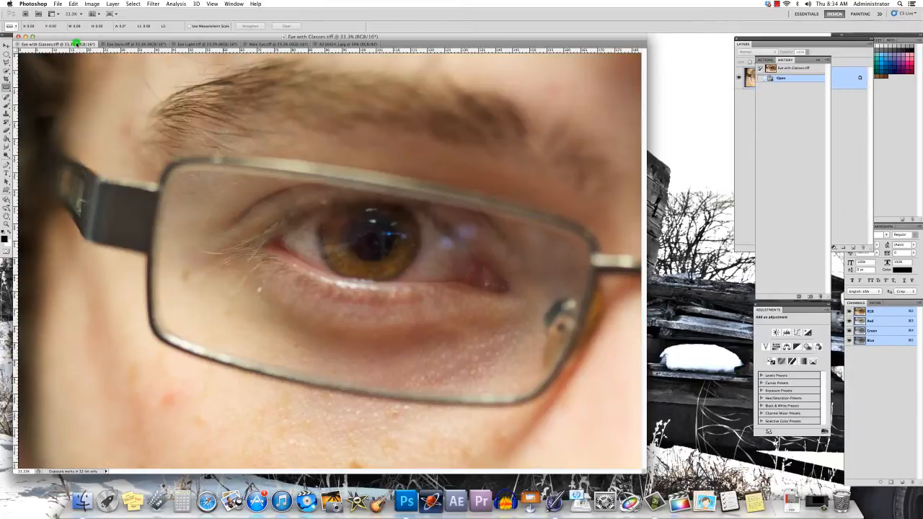
click(134, 45)
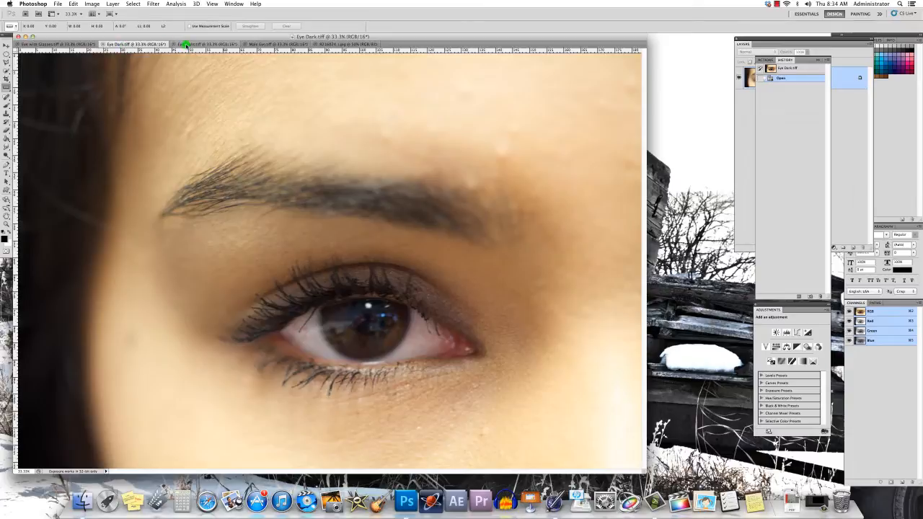
click(186, 45)
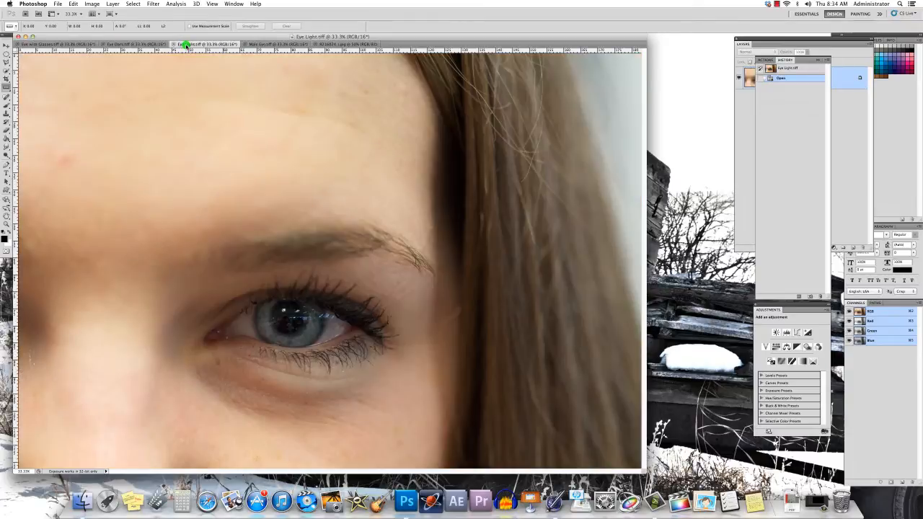
click(265, 44)
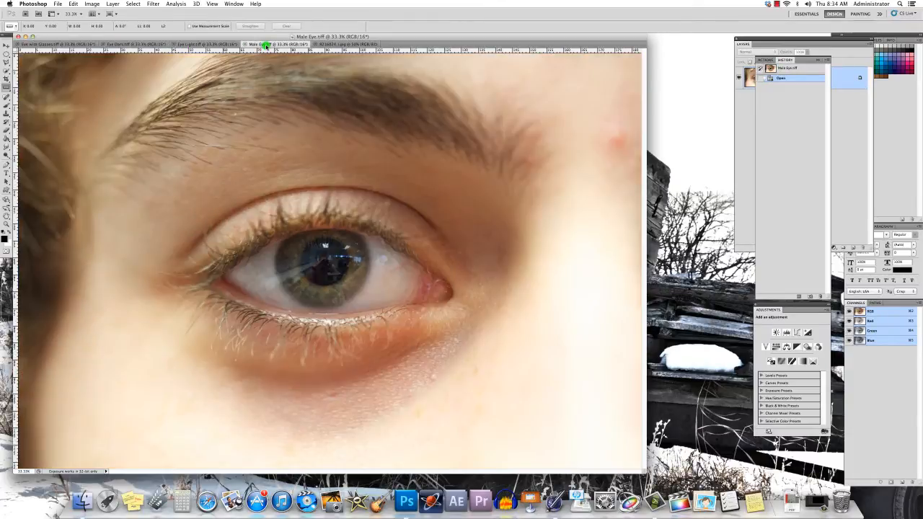
click(206, 45)
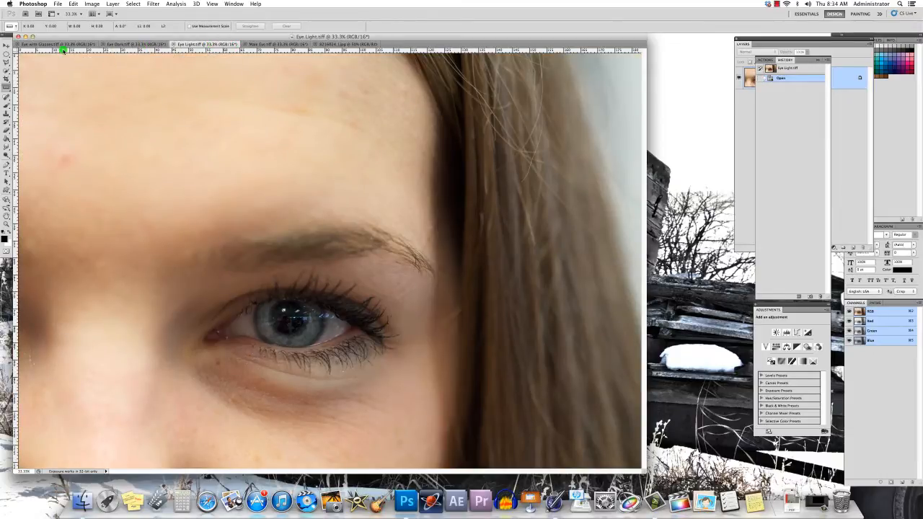
click(61, 45)
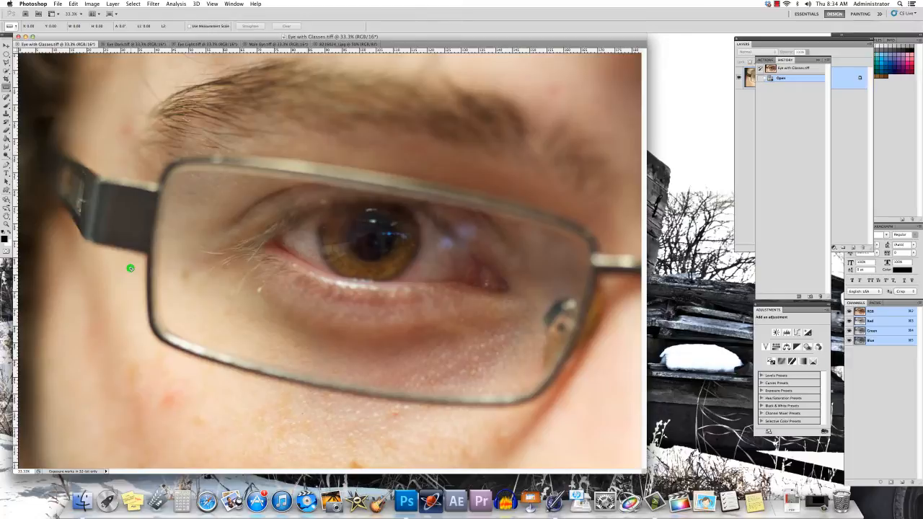
click(151, 44)
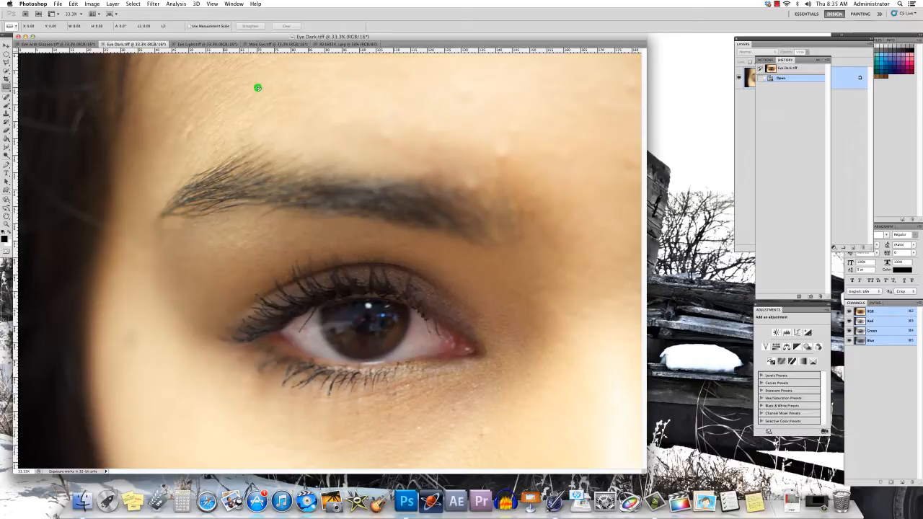
right_click(212, 46)
click(211, 45)
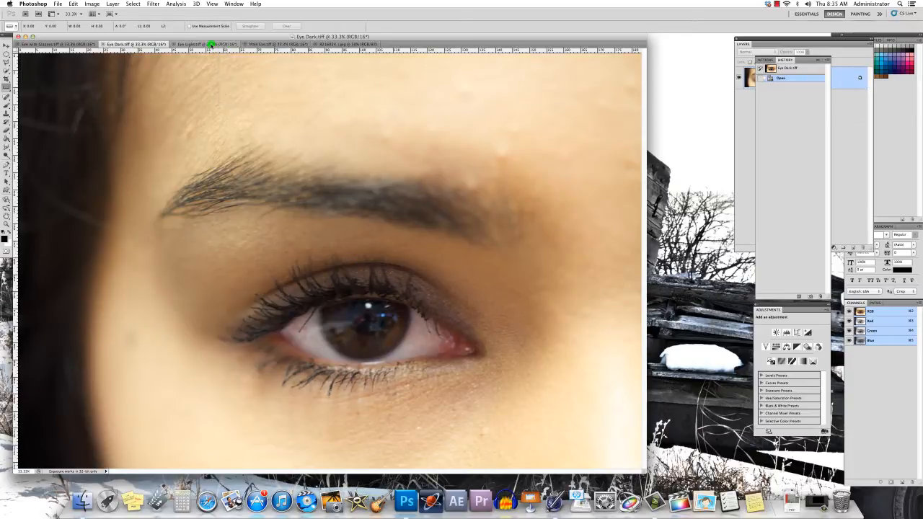
click(212, 44)
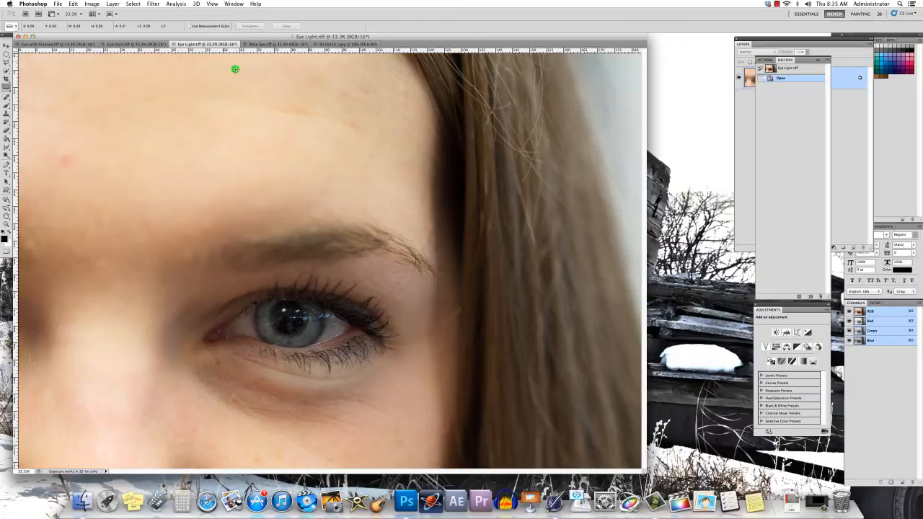
In Male Eye.tiff, desaturate the whites on both sides of the iris using the Sponge tool in Desaturate mode.
click(267, 45)
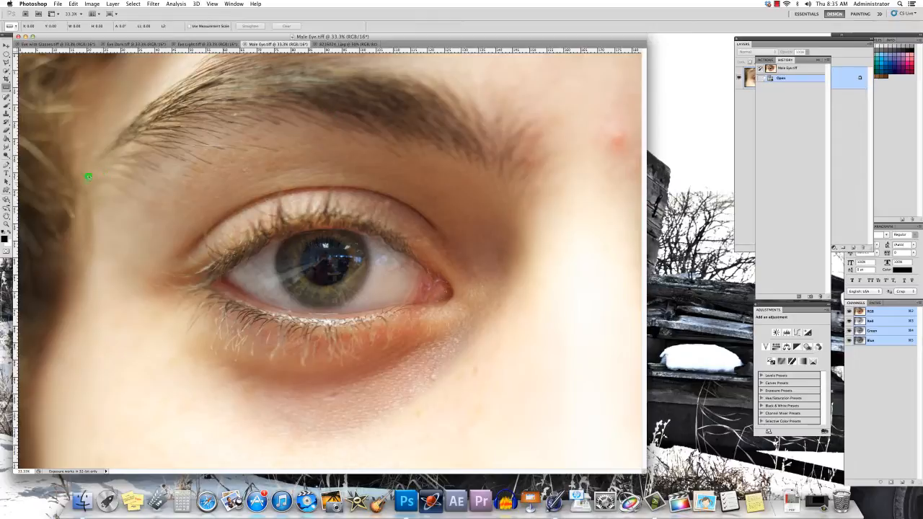
click(6, 156)
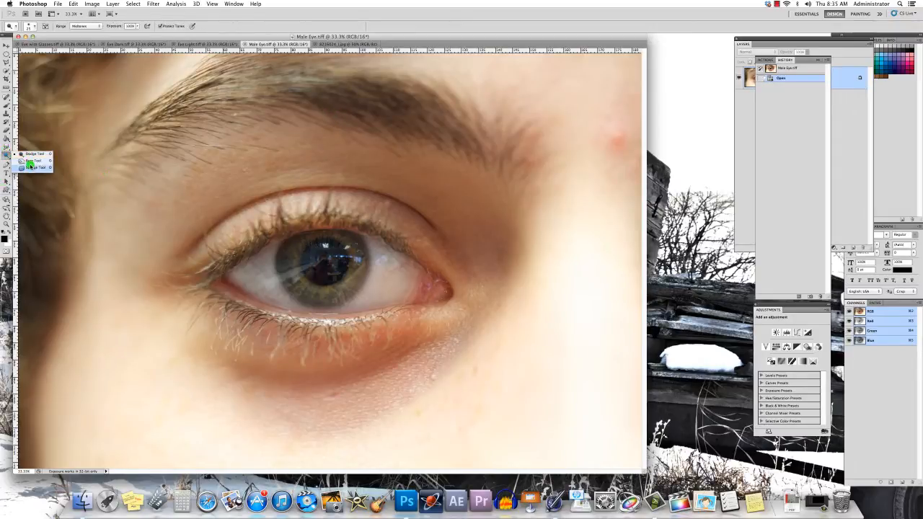
click(32, 168)
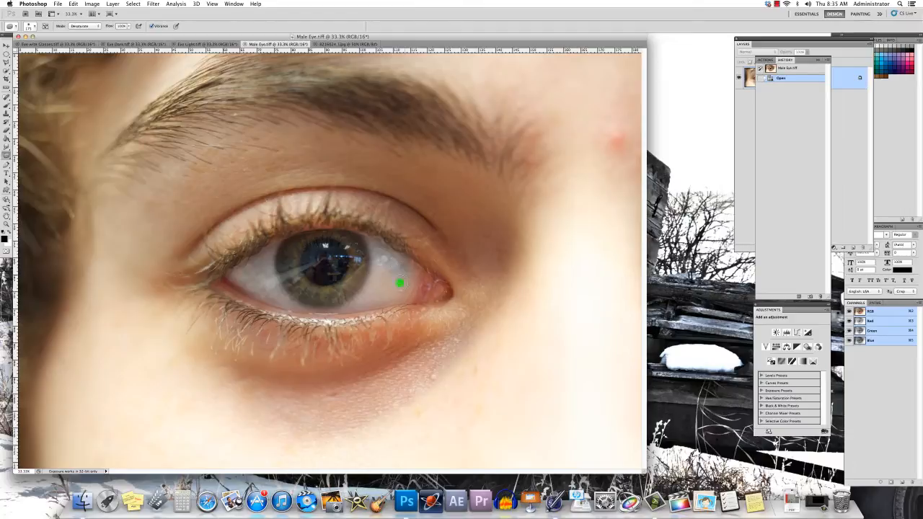
mouse_move(372, 296)
mouse_down()
mouse_move(380, 271)
mouse_move(376, 294)
mouse_up()
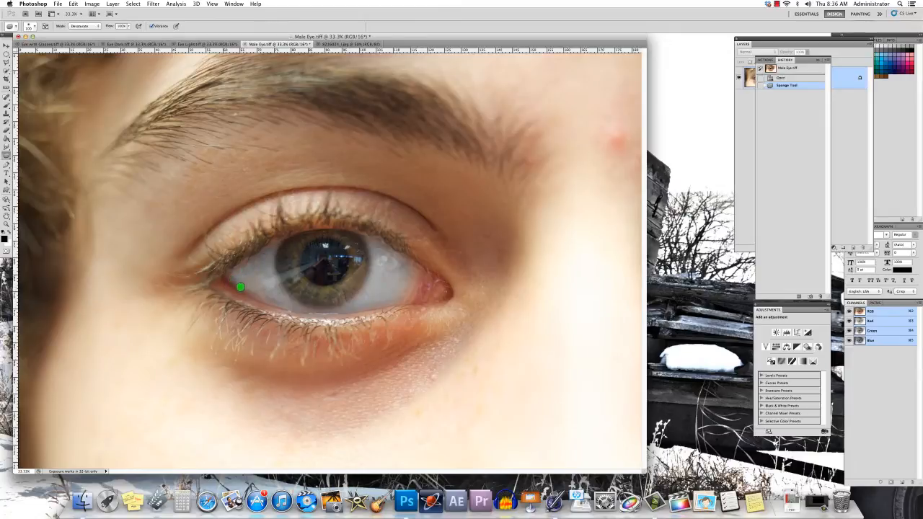
mouse_move(248, 275)
mouse_down()
mouse_move(264, 264)
mouse_move(255, 261)
mouse_move(292, 275)
mouse_up()
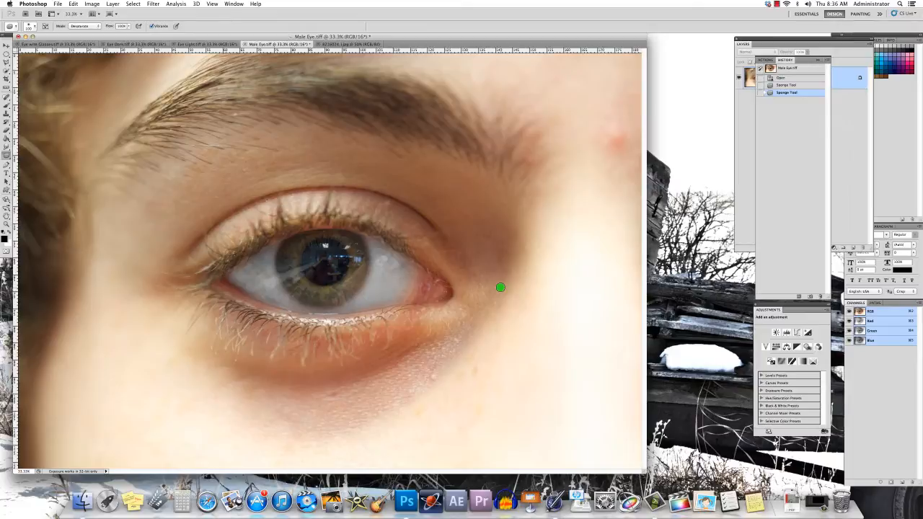
Lighten the white between the iris and the inner corner of the male eye using the Dodge tool on midtones.
click(7, 155)
click(22, 153)
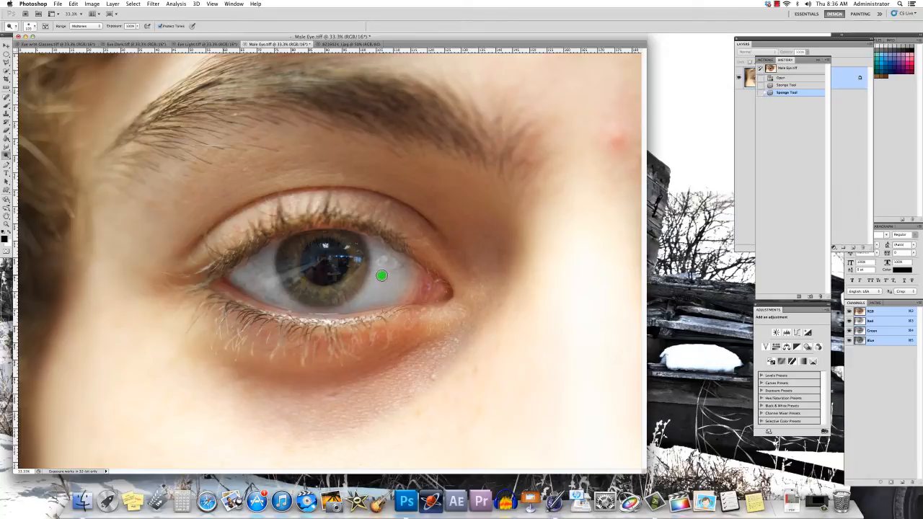
mouse_move(382, 275)
mouse_down()
mouse_move(383, 263)
mouse_move(369, 300)
mouse_move(391, 269)
mouse_move(396, 281)
mouse_move(387, 293)
mouse_move(373, 247)
mouse_up()
mouse_move(390, 280)
mouse_down()
mouse_move(388, 267)
mouse_move(383, 299)
mouse_move(390, 264)
mouse_move(377, 293)
mouse_move(383, 305)
mouse_move(380, 298)
mouse_up()
Remove the veins and spots from the whites on both sides of the male eye's iris with the content-aware Spot Healing Brush.
click(7, 96)
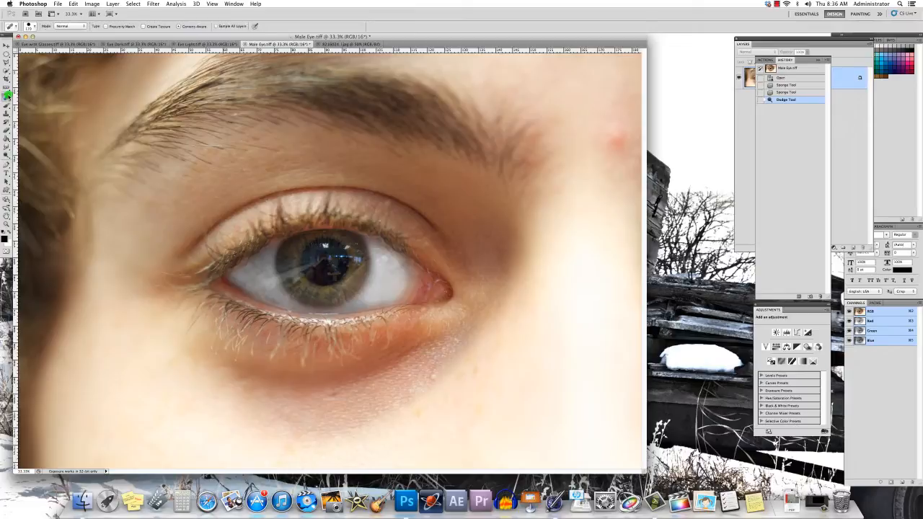
mouse_move(397, 264)
mouse_down()
mouse_move(390, 268)
mouse_move(404, 283)
mouse_move(390, 278)
mouse_move(396, 290)
mouse_up()
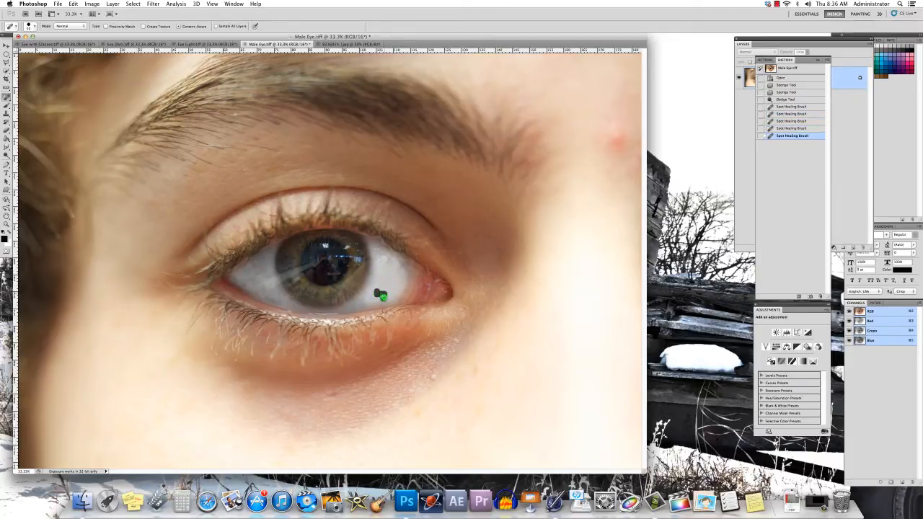
click(381, 297)
click(371, 302)
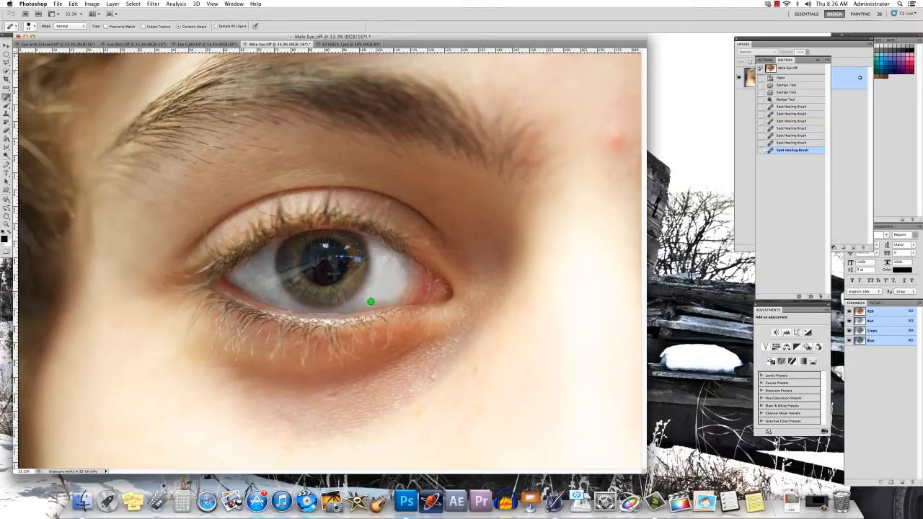
click(400, 268)
click(265, 292)
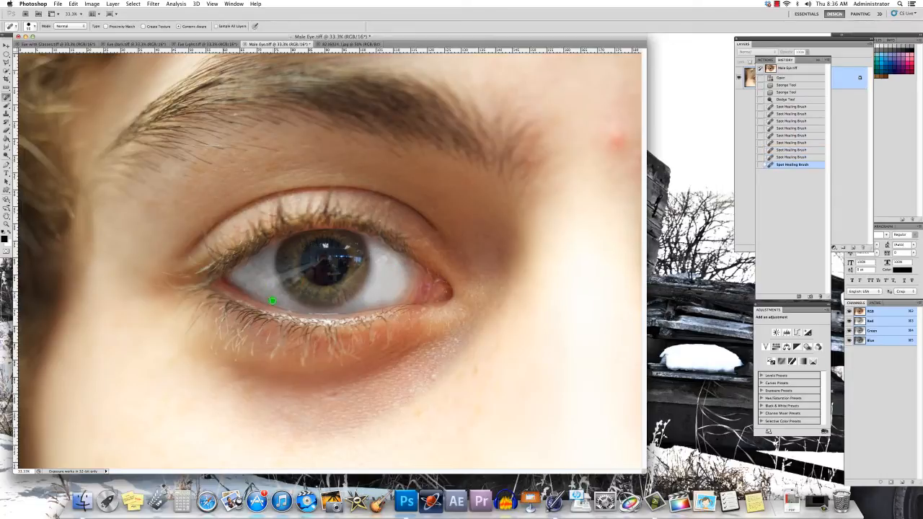
click(269, 296)
click(274, 290)
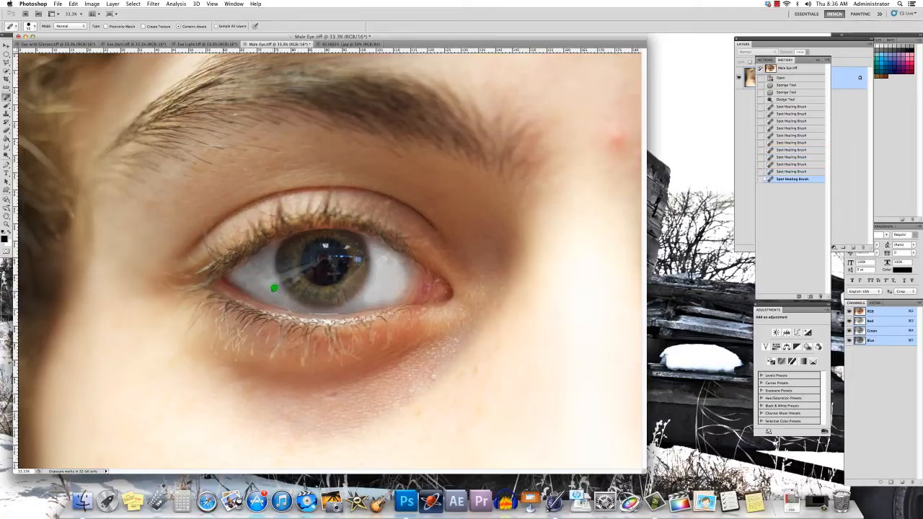
click(272, 288)
click(264, 278)
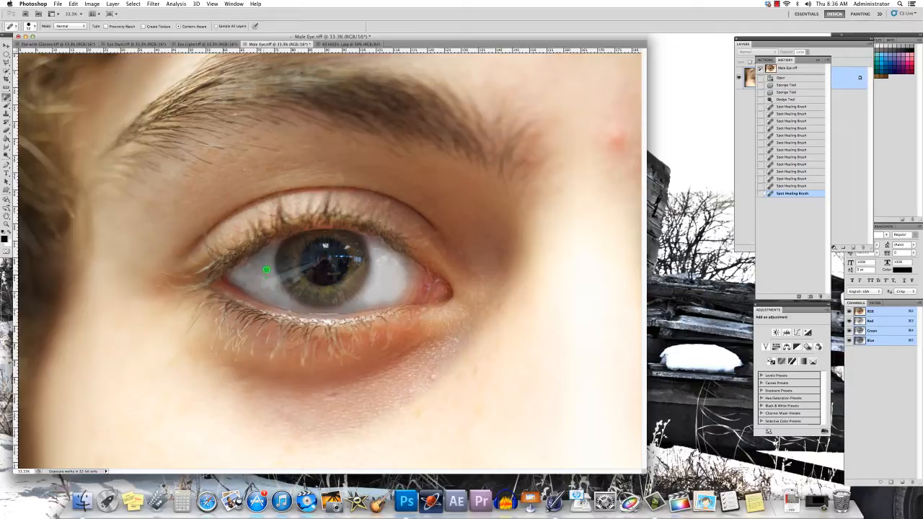
drag(257, 278, 264, 273)
drag(354, 305, 379, 300)
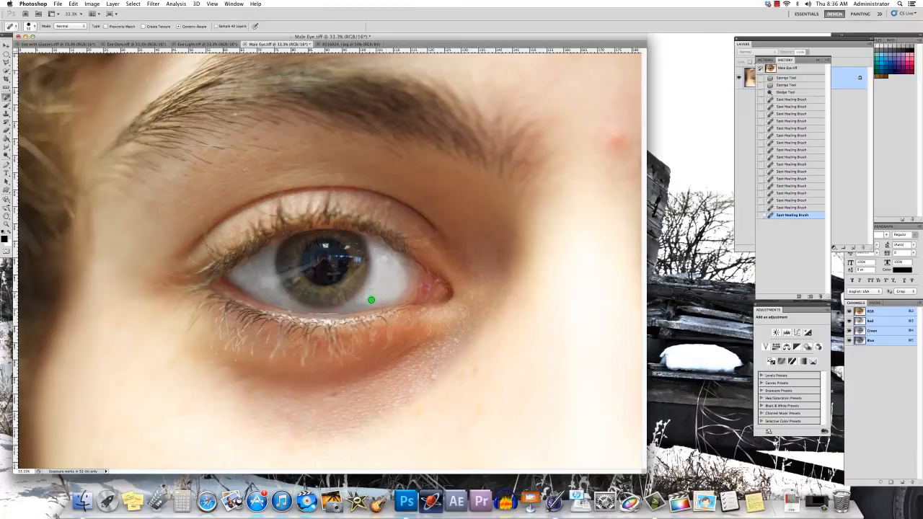
Brighten the healed whites on both sides of the male eye's iris with further Dodge tool strokes.
click(7, 155)
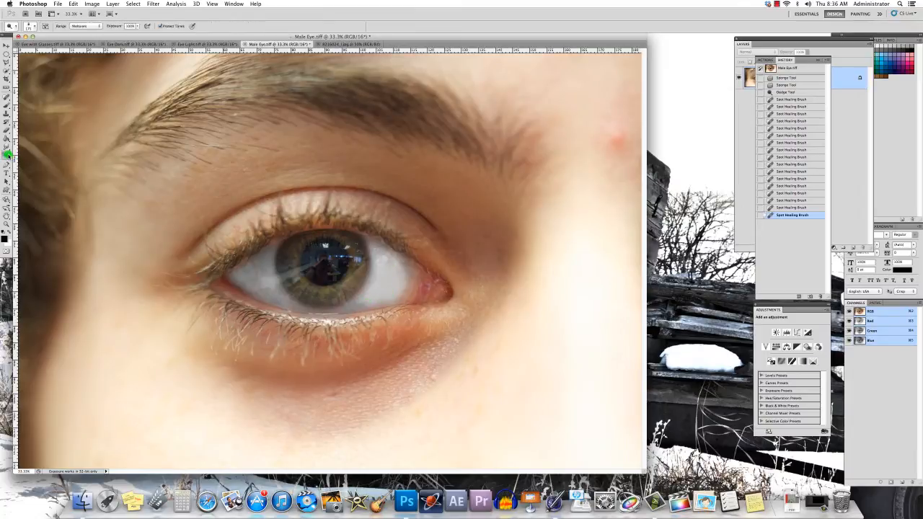
mouse_move(397, 281)
mouse_down()
mouse_move(379, 254)
mouse_move(362, 298)
mouse_move(383, 263)
mouse_move(372, 299)
mouse_move(390, 271)
mouse_move(383, 296)
mouse_move(391, 288)
mouse_move(399, 269)
mouse_move(392, 300)
mouse_move(406, 273)
mouse_move(372, 241)
mouse_move(391, 274)
mouse_move(347, 307)
mouse_move(388, 301)
mouse_move(342, 309)
mouse_move(386, 298)
mouse_move(366, 302)
mouse_move(393, 272)
mouse_move(390, 295)
mouse_move(406, 274)
mouse_move(396, 288)
mouse_move(386, 272)
mouse_move(378, 290)
mouse_move(382, 255)
mouse_move(392, 277)
mouse_move(404, 268)
mouse_move(380, 249)
mouse_move(388, 270)
mouse_up()
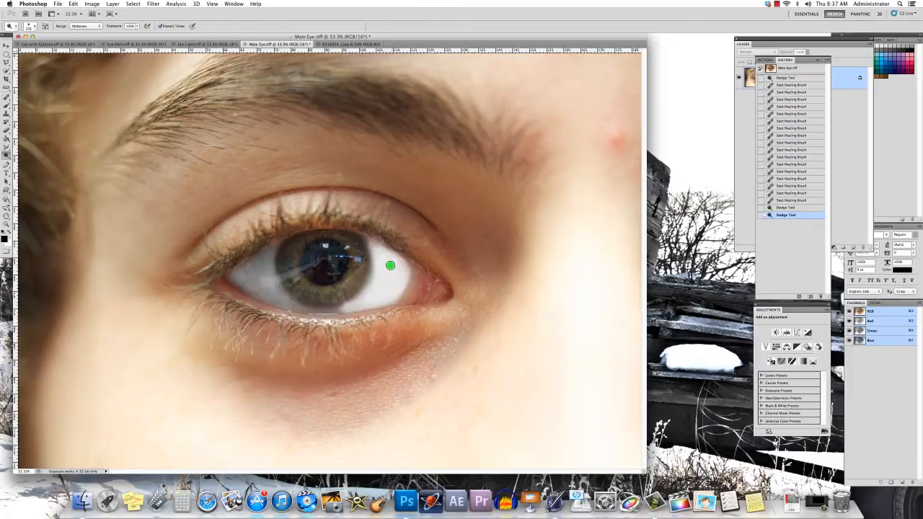
mouse_move(334, 311)
mouse_down()
mouse_move(287, 305)
mouse_move(261, 275)
mouse_move(268, 255)
mouse_move(282, 300)
mouse_move(274, 249)
mouse_move(274, 301)
mouse_move(257, 263)
mouse_up()
mouse_move(269, 300)
mouse_down()
mouse_move(250, 268)
mouse_move(256, 295)
mouse_move(233, 274)
mouse_move(260, 295)
mouse_up()
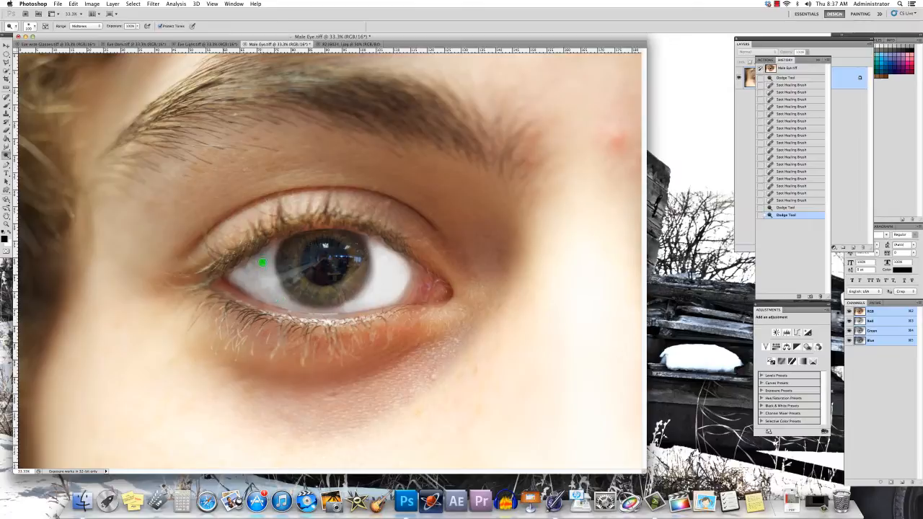
drag(263, 262, 279, 296)
Switch to Eye Dark.tiff and desaturate the whites on both sides of its iris with the Sponge tool.
click(195, 45)
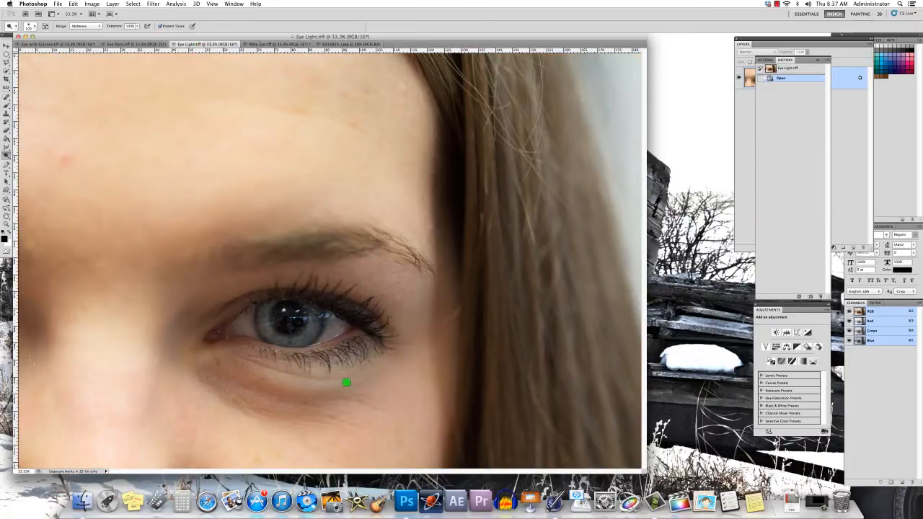
click(124, 46)
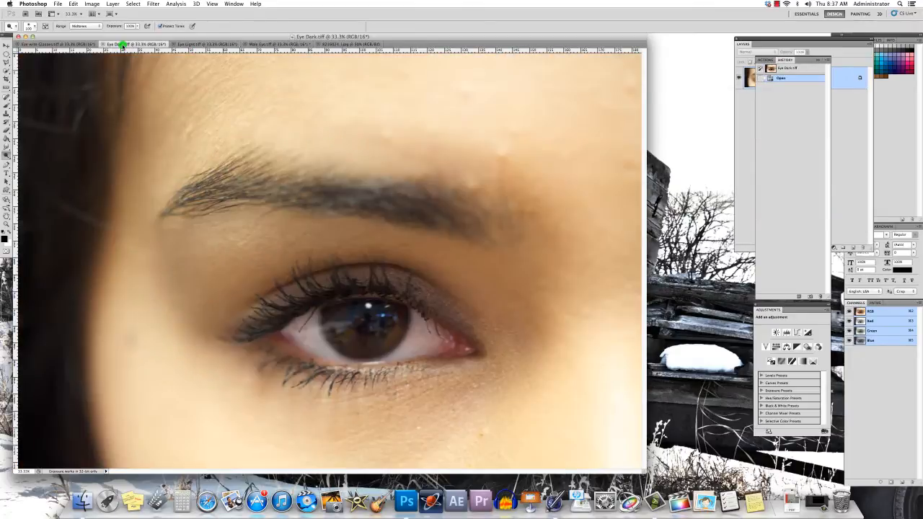
click(79, 45)
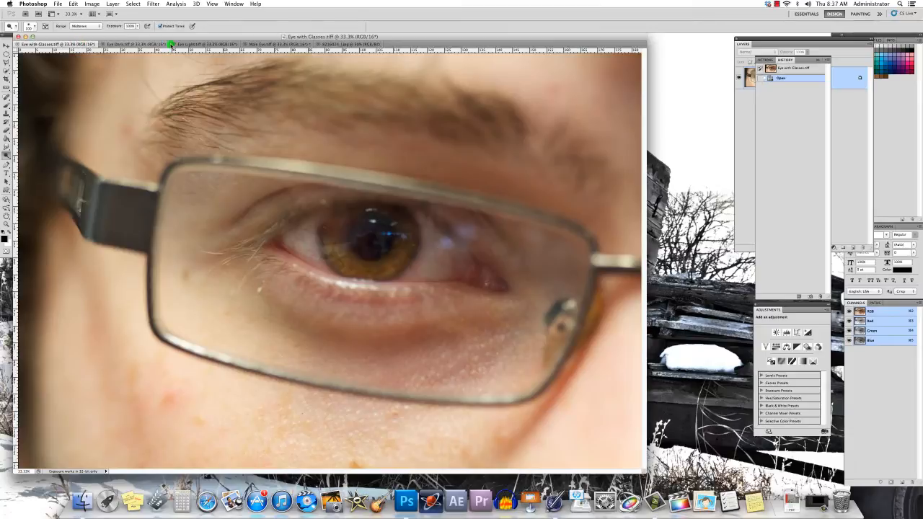
click(127, 45)
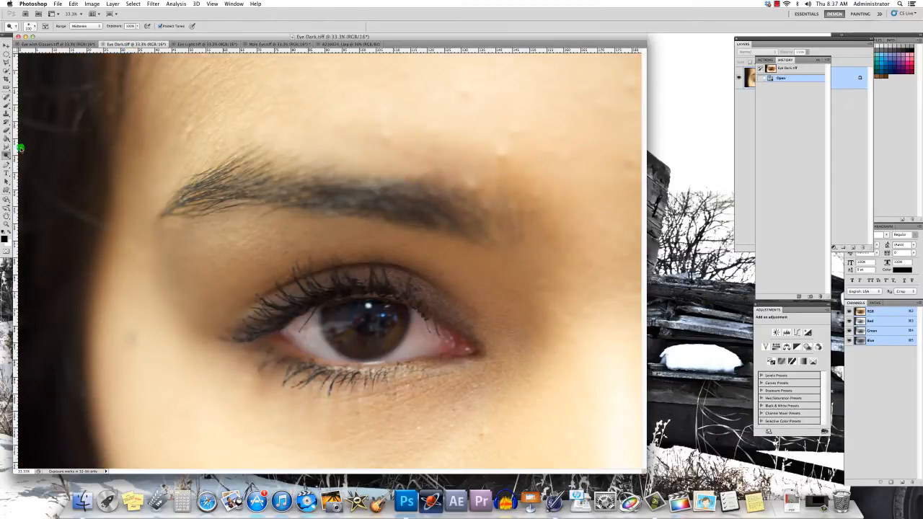
click(7, 155)
click(32, 167)
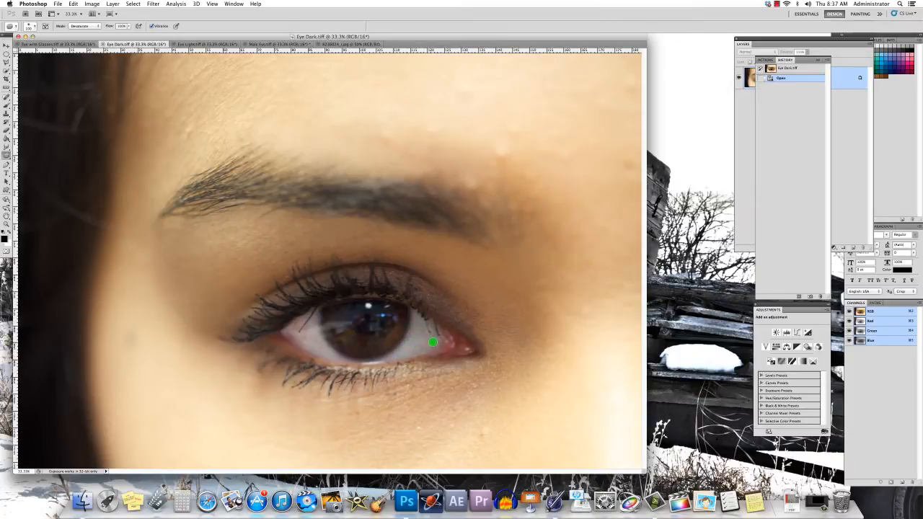
drag(433, 343, 354, 361)
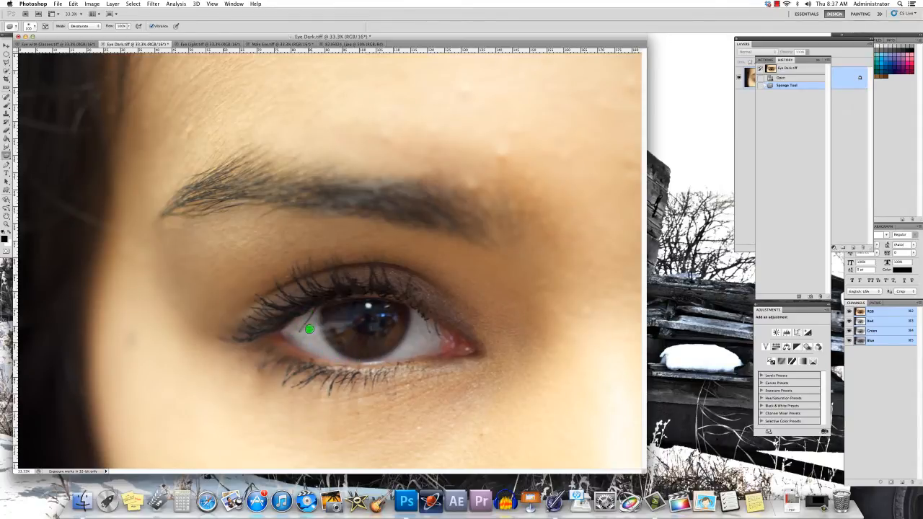
drag(311, 340, 313, 326)
Brighten the whites around the iris in Eye Dark.tiff using the Dodge tool on midtones.
click(7, 155)
click(30, 154)
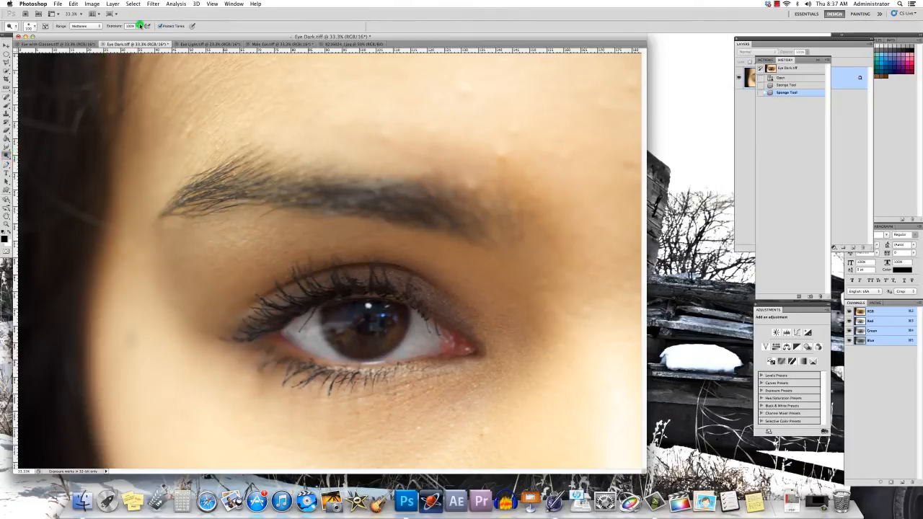
mouse_move(309, 309)
mouse_down()
mouse_move(292, 334)
mouse_move(310, 338)
mouse_move(313, 328)
mouse_move(308, 336)
mouse_move(323, 342)
mouse_move(310, 340)
mouse_move(309, 317)
mouse_move(286, 335)
mouse_move(381, 360)
mouse_move(398, 355)
mouse_move(416, 318)
mouse_move(402, 356)
mouse_move(421, 320)
mouse_move(410, 353)
mouse_move(434, 343)
mouse_up()
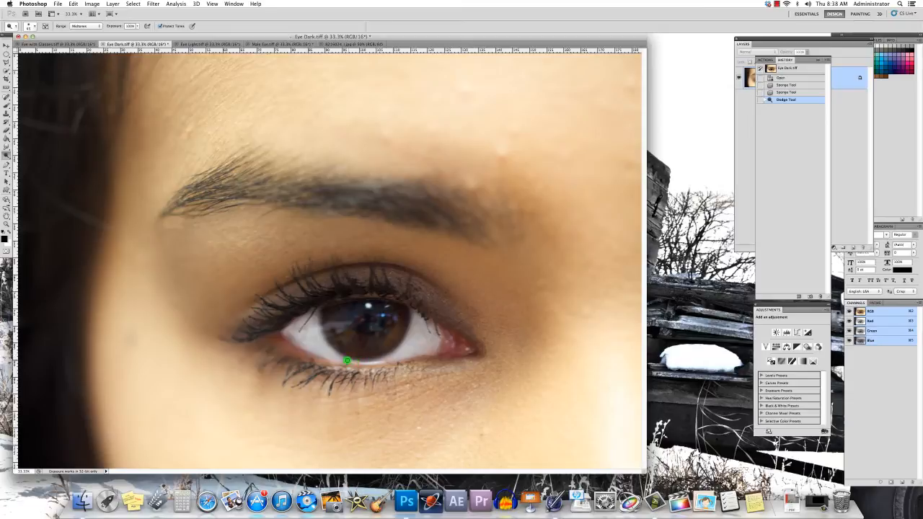
mouse_move(334, 356)
mouse_down()
mouse_move(383, 363)
mouse_move(406, 350)
mouse_move(417, 325)
mouse_up()
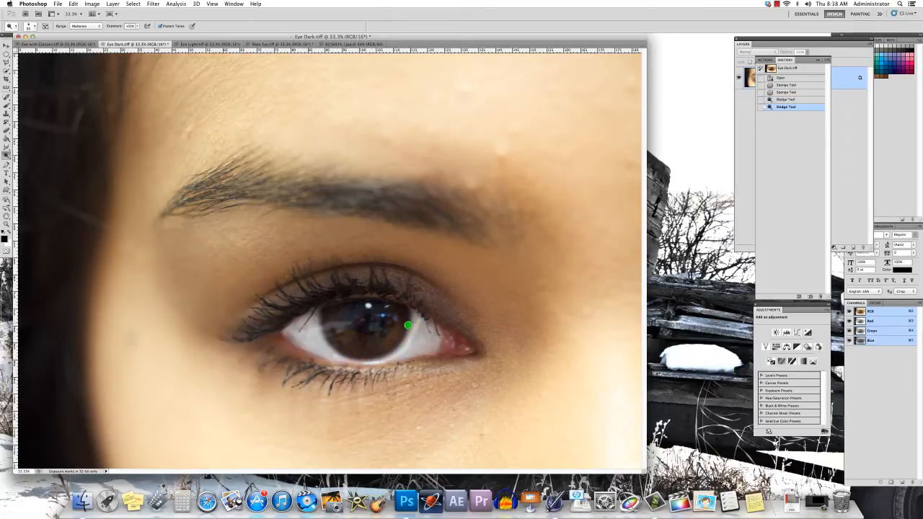
Try a larger Dodge brush stroke on the eye white beside the iris, and undo the last two Dodge strokes in Eye Dark.tiff.
key(bracketright)
key(bracketright)
mouse_move(417, 323)
mouse_down()
mouse_move(407, 354)
mouse_move(418, 322)
mouse_move(408, 352)
mouse_move(433, 345)
mouse_move(404, 353)
mouse_move(431, 354)
mouse_up()
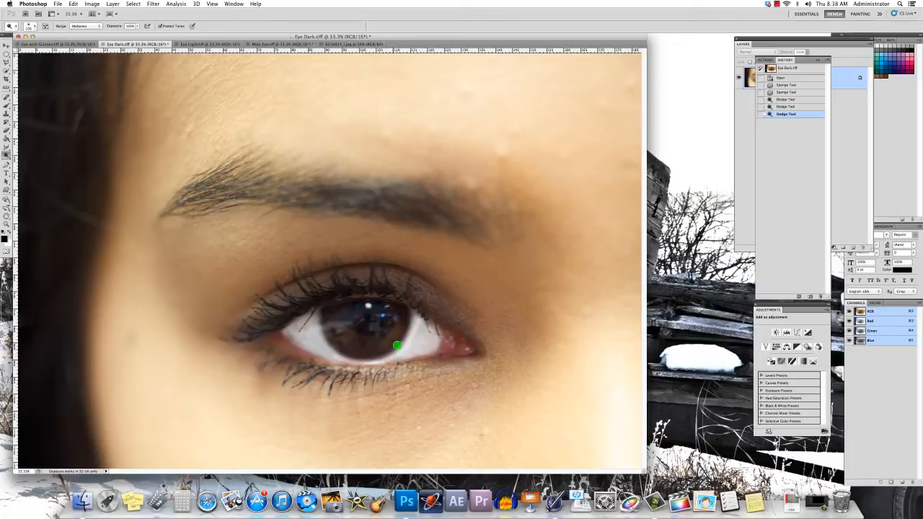
key(alt+super+z)
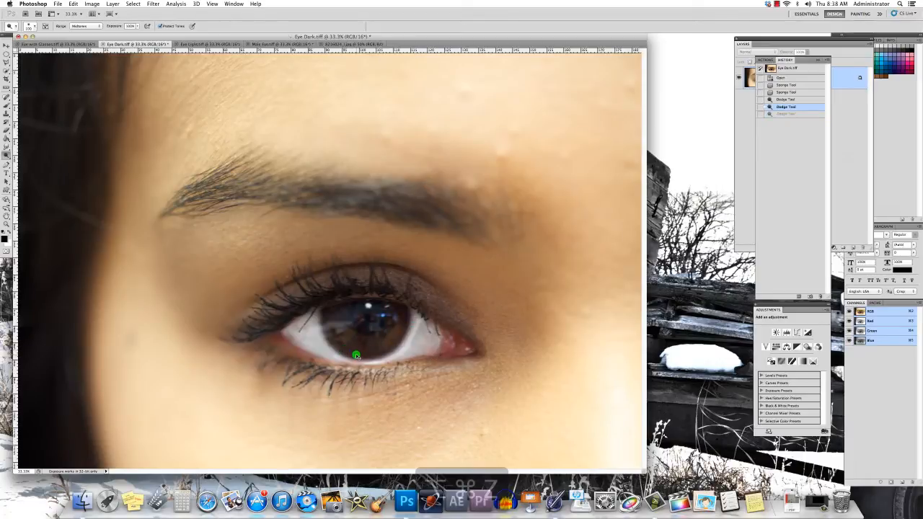
key(alt+super+z)
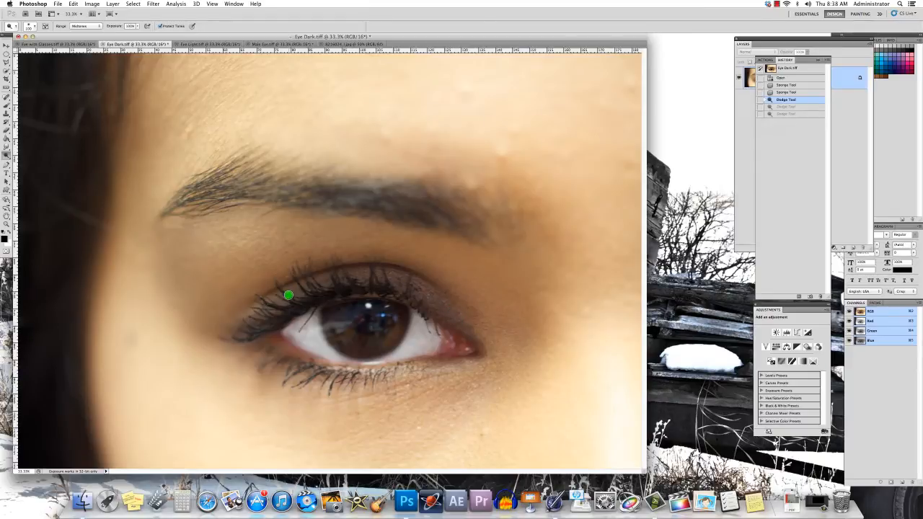
Switch to Male Eye.tiff and add a new empty layer above the background.
right_click(300, 42)
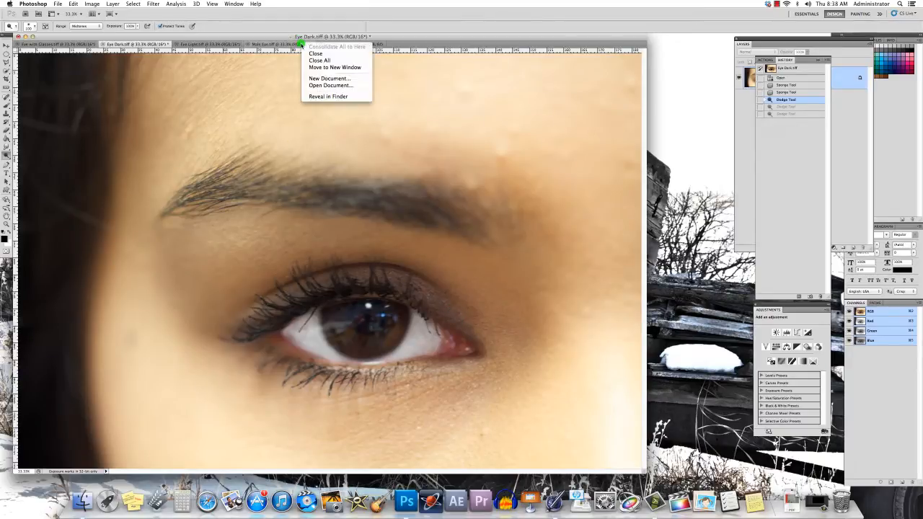
click(295, 48)
click(296, 44)
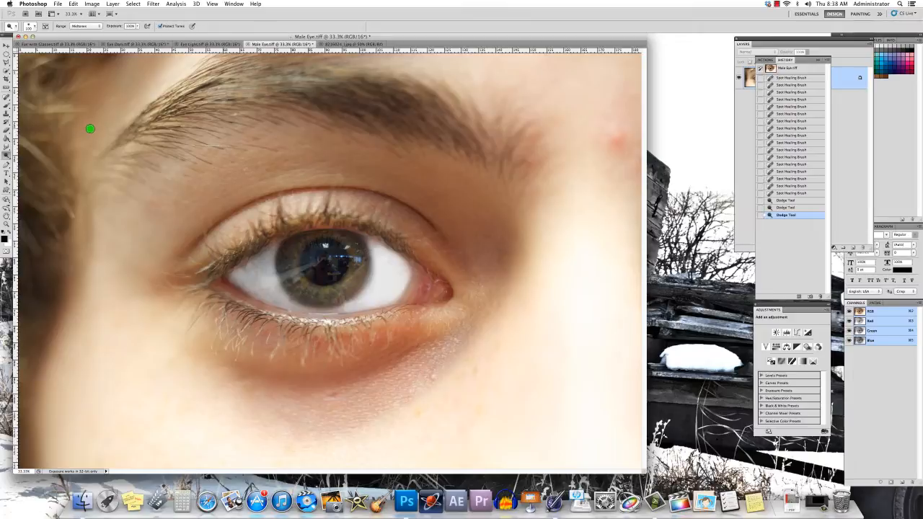
click(740, 191)
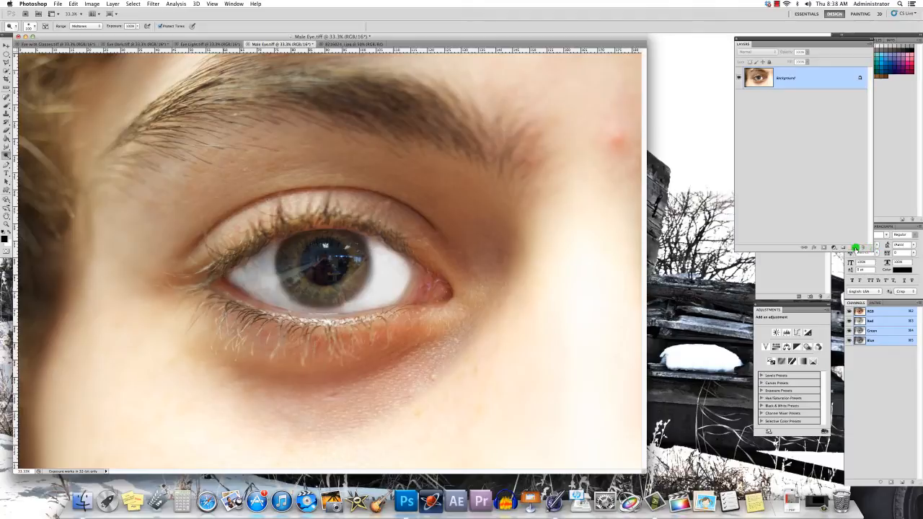
click(853, 248)
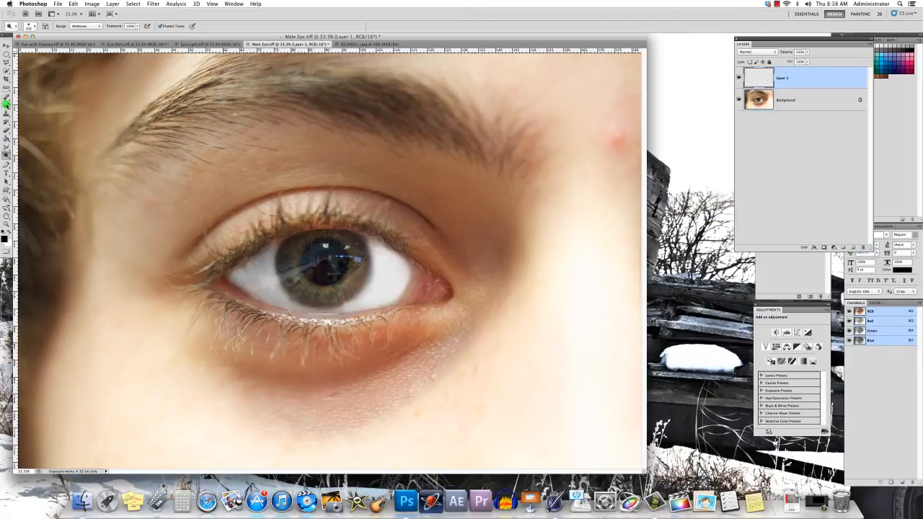
Set the foreground colour to a bright cyan, about #18d6dd.
click(6, 105)
click(5, 239)
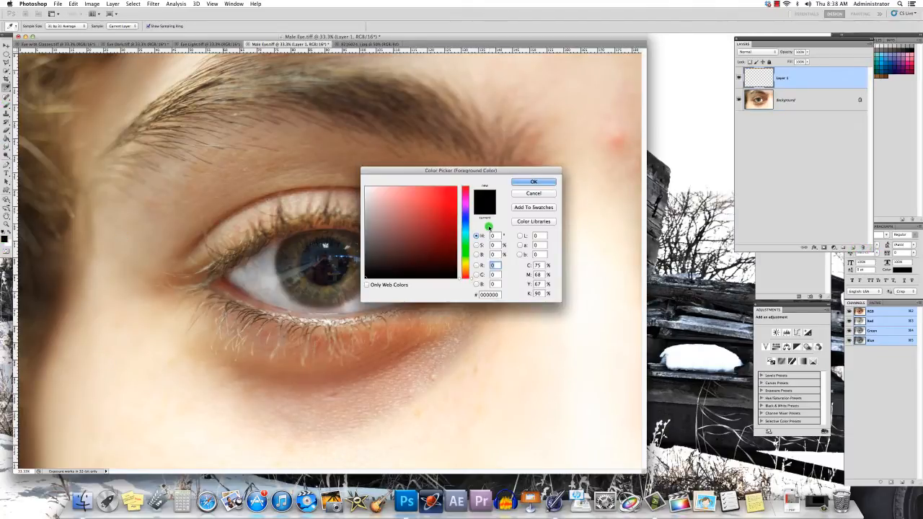
click(465, 231)
click(446, 196)
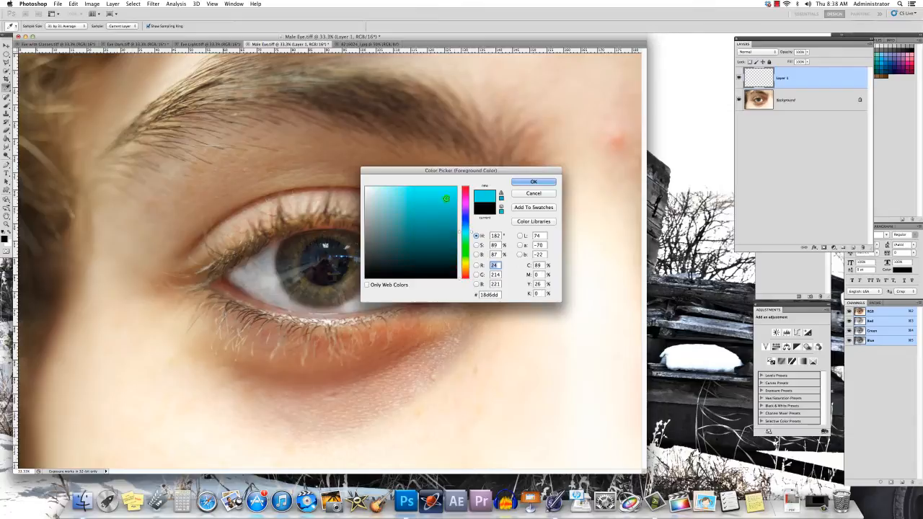
click(534, 182)
Paint a wide cyan arc over the upper eyelid up to the eyebrow with a large soft brush.
key(b)
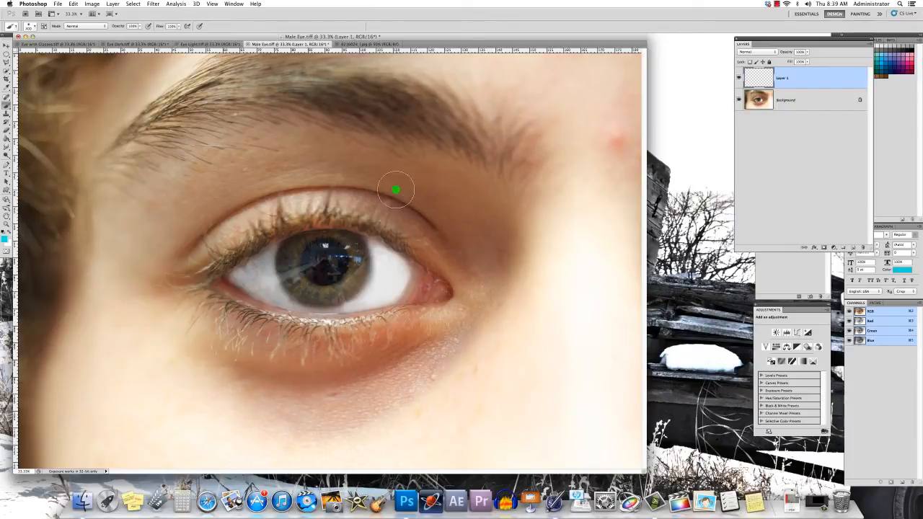
key(bracketright)
mouse_move(458, 239)
mouse_down()
mouse_move(364, 189)
mouse_move(275, 175)
mouse_move(210, 194)
mouse_move(175, 232)
mouse_move(257, 198)
mouse_move(138, 232)
mouse_move(213, 181)
mouse_move(285, 158)
mouse_move(411, 197)
mouse_move(455, 224)
mouse_move(469, 254)
mouse_up()
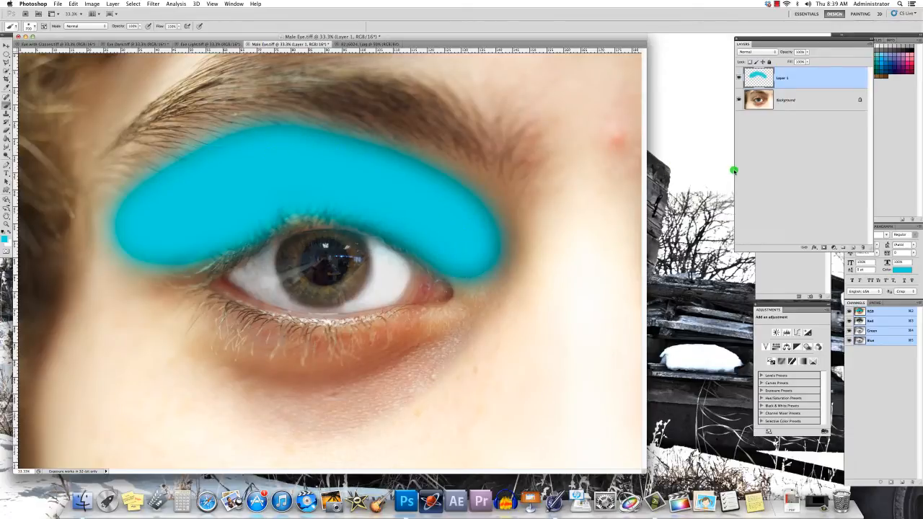
Compare Overlay and Soft Light blending for the cyan layer, keep Soft Light and lower its opacity to about 80%.
click(765, 52)
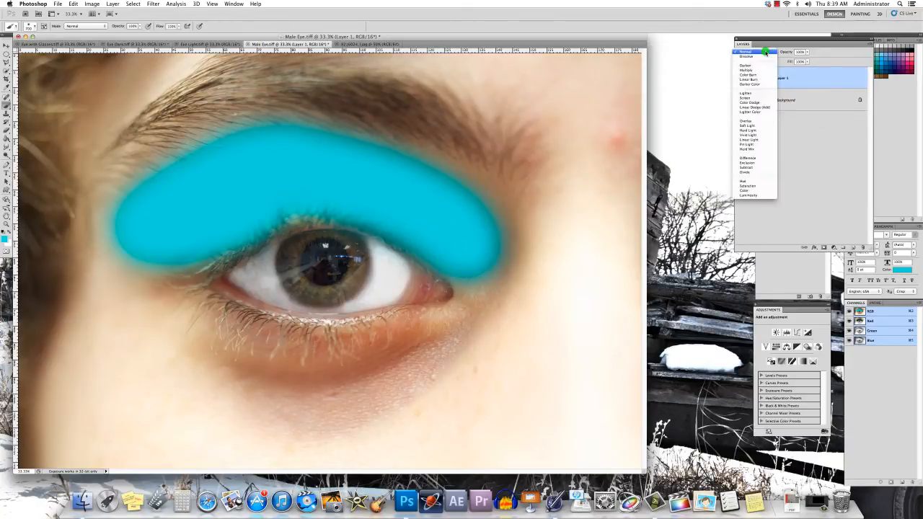
click(757, 126)
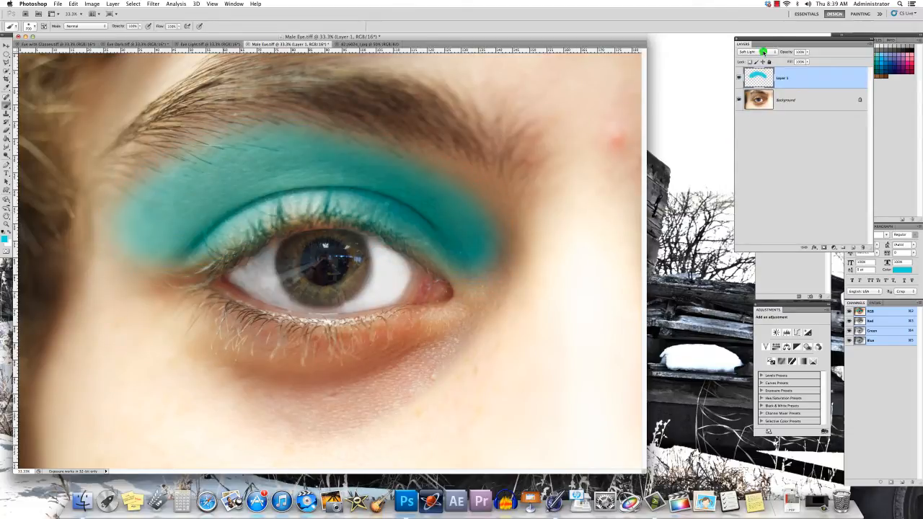
click(763, 52)
click(760, 39)
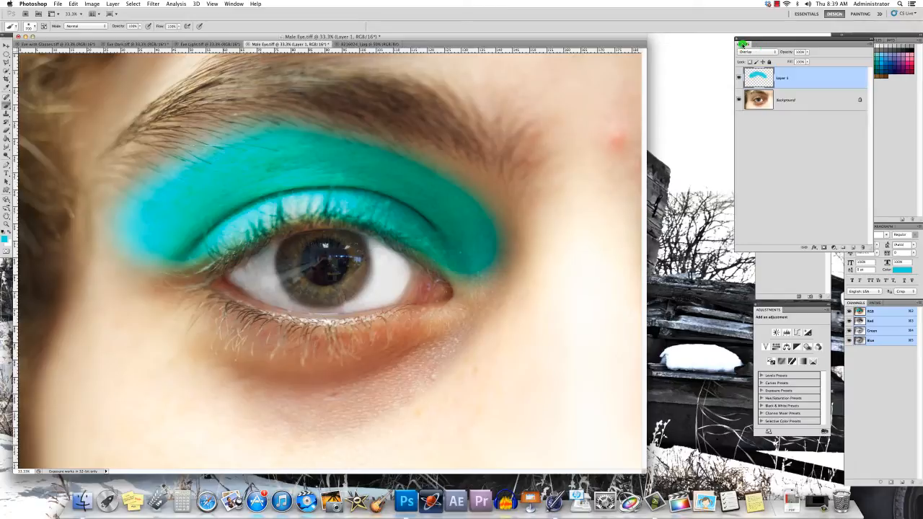
click(756, 52)
click(754, 60)
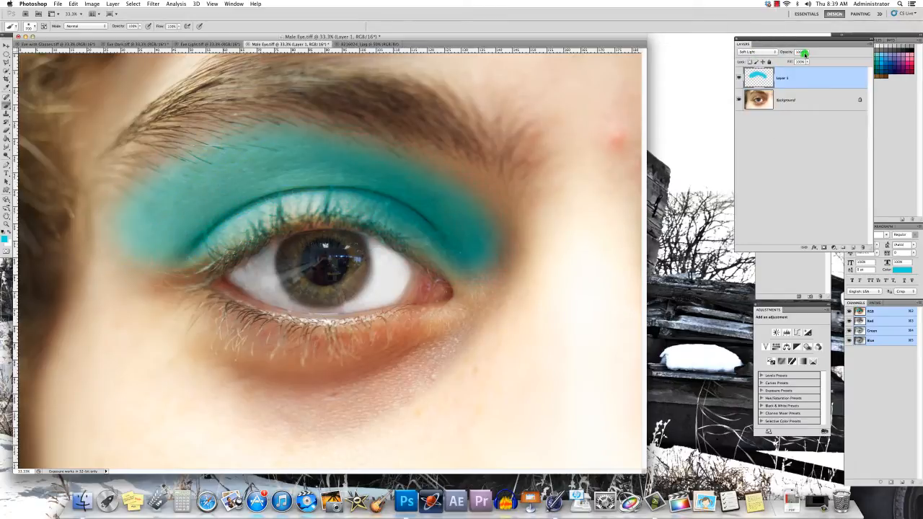
drag(805, 54, 795, 60)
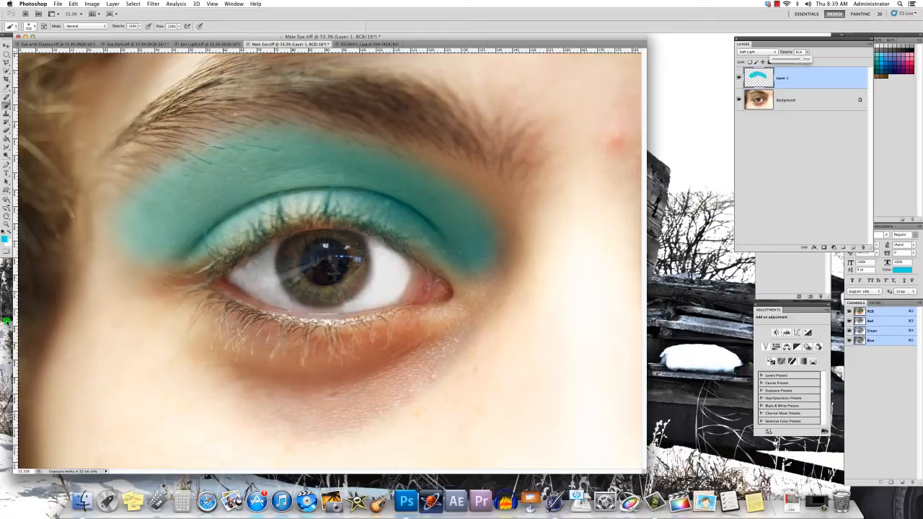
Erase the excess cyan above the eyelid crease and at both outer ends with a large soft Eraser.
click(7, 130)
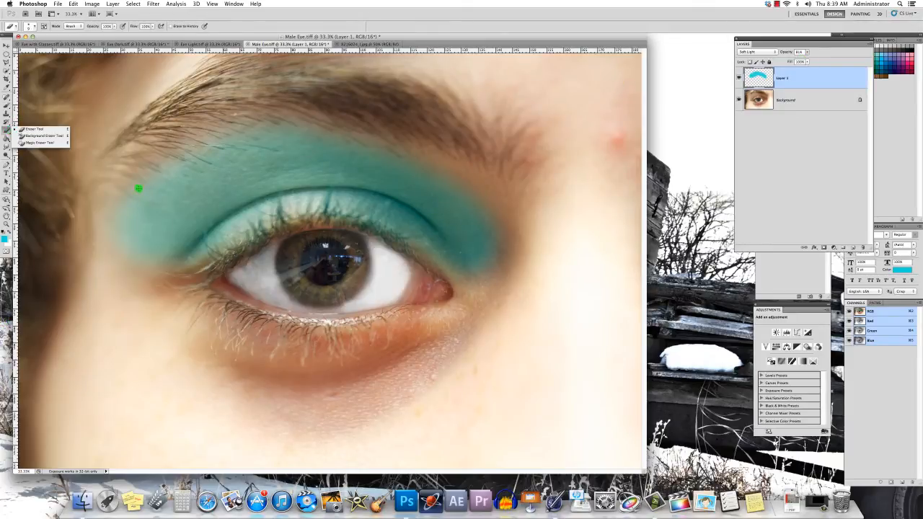
key(])
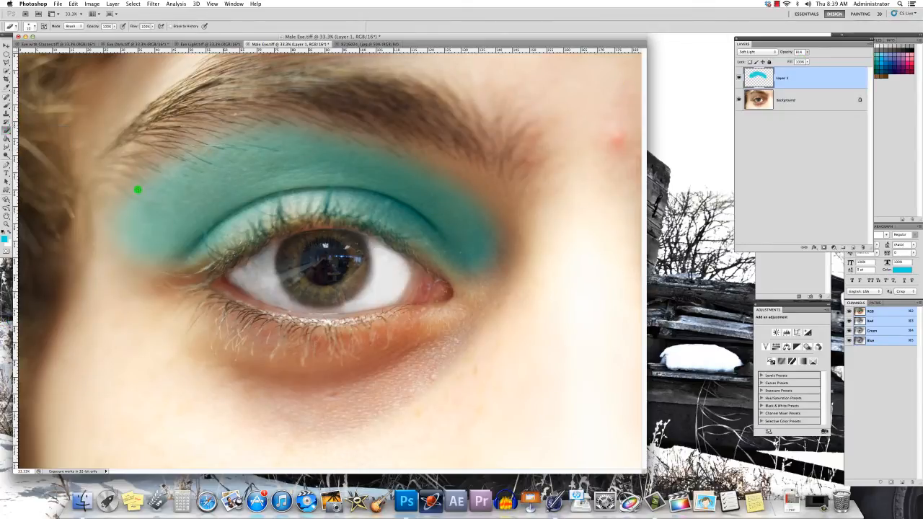
key(])
key(])
key(])
key(])
key(])
key(])
key(])
key(])
key(])
key(])
mouse_move(107, 231)
mouse_down()
mouse_move(130, 199)
mouse_move(238, 131)
mouse_move(357, 126)
mouse_move(479, 166)
mouse_move(516, 262)
mouse_move(466, 183)
mouse_move(484, 223)
mouse_move(412, 157)
mouse_move(310, 139)
mouse_move(231, 155)
mouse_move(148, 206)
mouse_move(94, 276)
mouse_move(145, 213)
mouse_move(116, 282)
mouse_move(103, 370)
mouse_move(631, 394)
mouse_move(441, 239)
mouse_up()
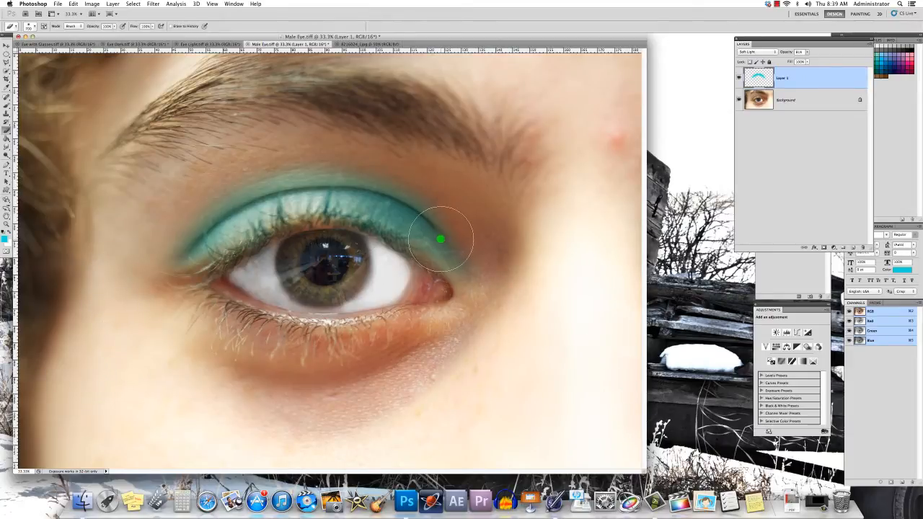
Erase the cyan from the upper lash line with a much smaller Eraser, and undo the last stroke.
key(bracketleft)
key(bracketleft)
key(bracketleft)
key(bracketleft)
key(bracketleft)
key(bracketleft)
key(bracketleft)
mouse_move(376, 234)
mouse_down()
mouse_move(284, 228)
mouse_move(211, 267)
mouse_move(220, 268)
mouse_up()
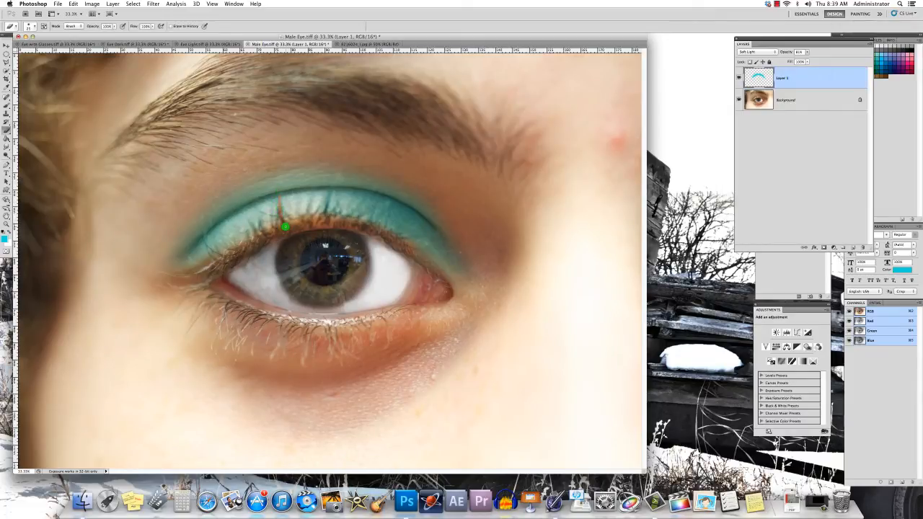
key(super+z)
Reset the painting colours to default black and add an empty layer above the eye-shadow layer for brush work.
click(3, 230)
click(853, 248)
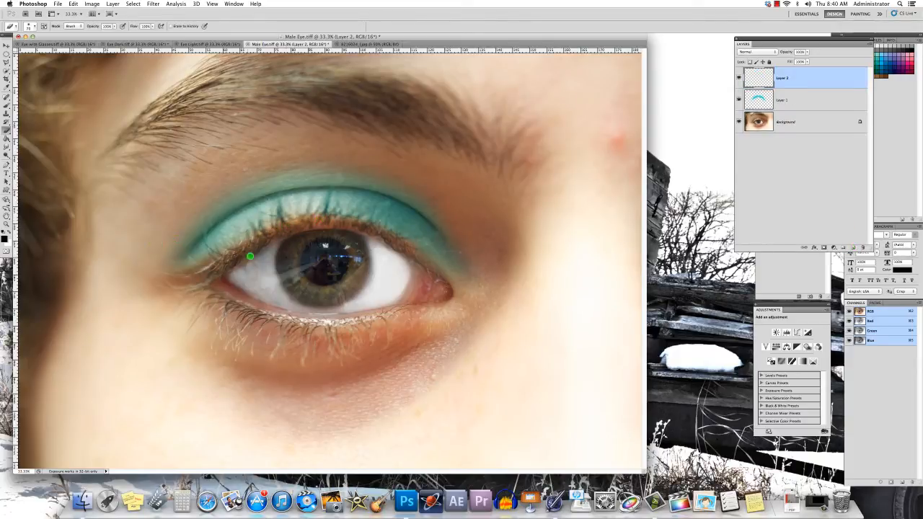
key(b)
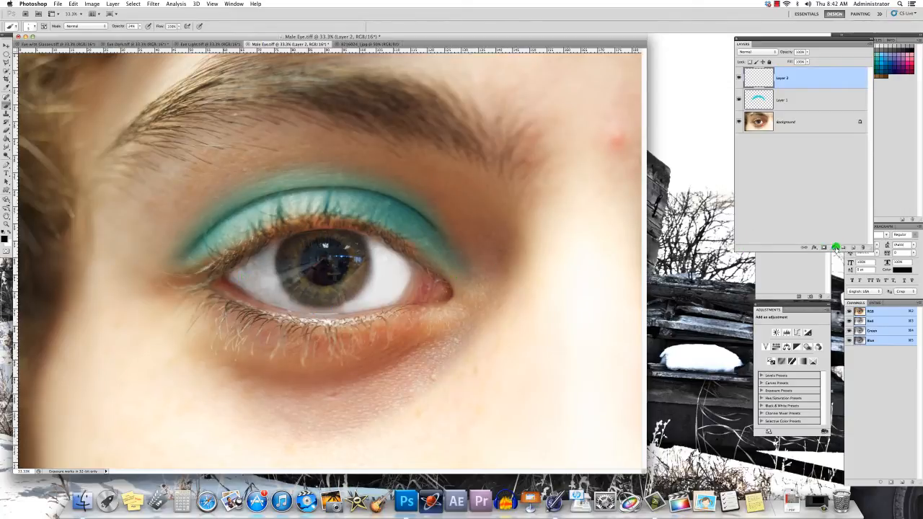
Add a Hue/Saturation adjustment with the hue shifted far positive to teal, and clip it directly to the Background layer.
click(834, 248)
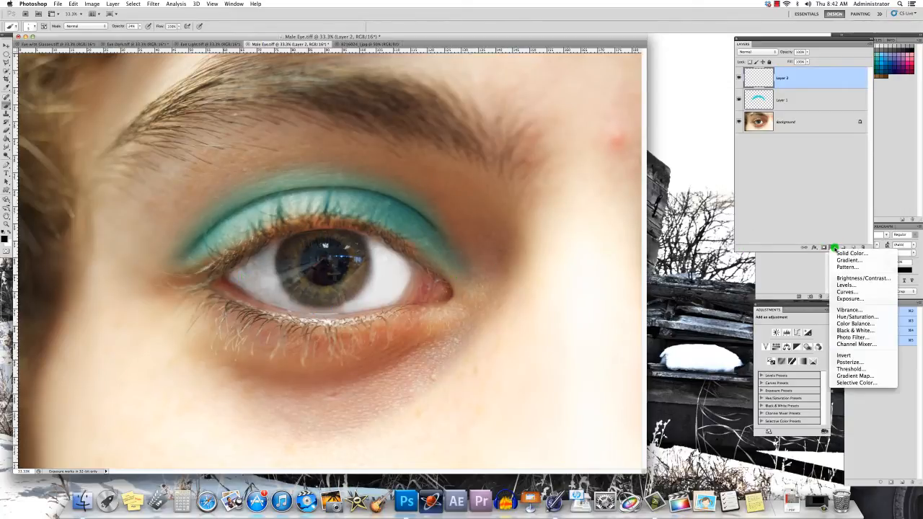
click(853, 318)
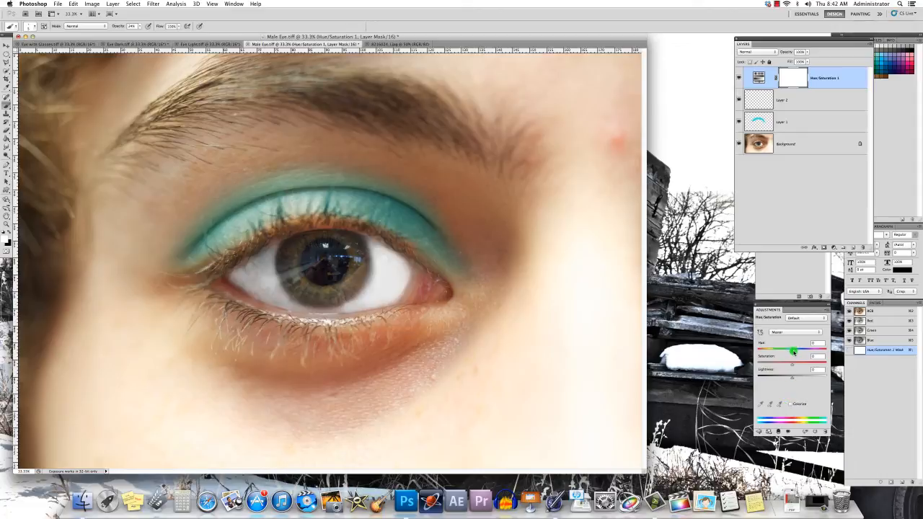
drag(794, 351, 820, 351)
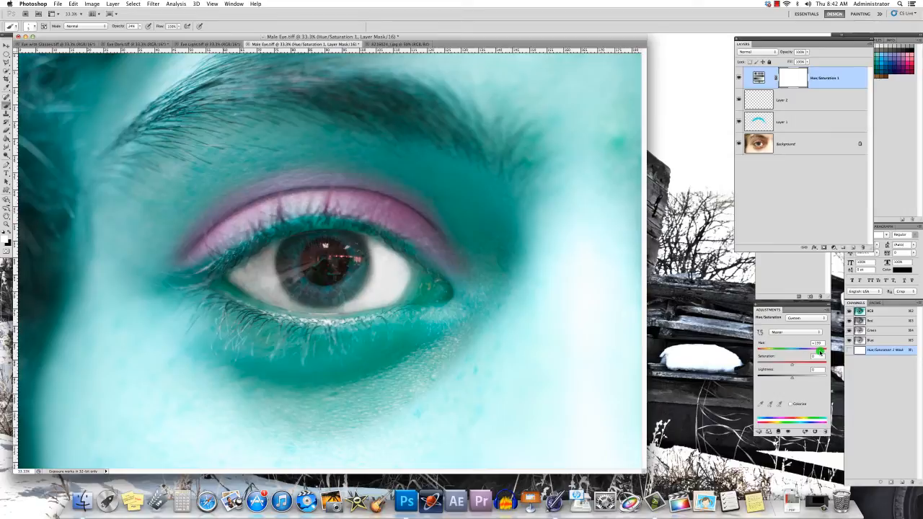
drag(811, 83, 811, 130)
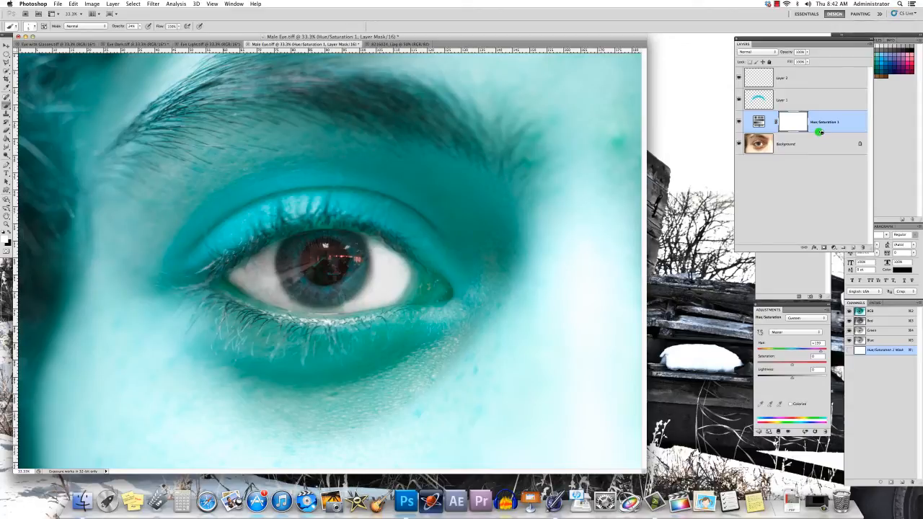
alt+click(821, 132)
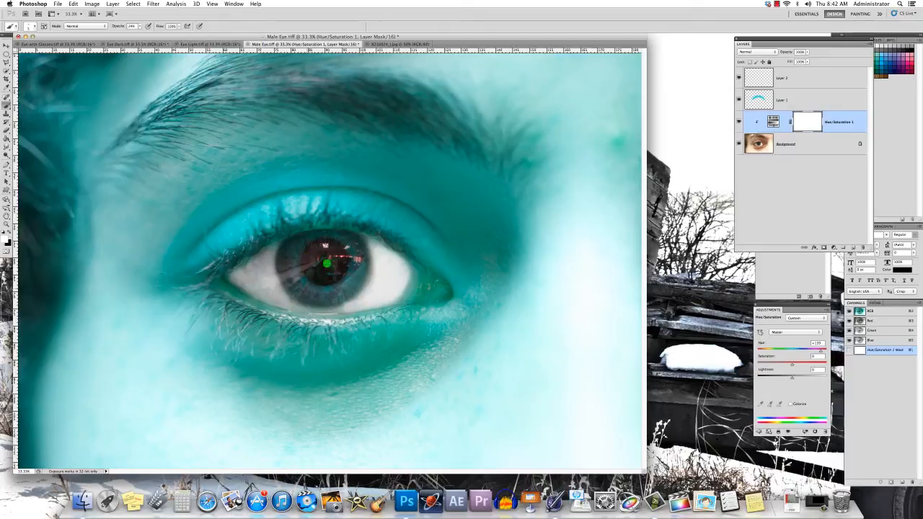
Invert the adjustment's mask to black and paint white over the iris to recolour only that area.
key(super+i)
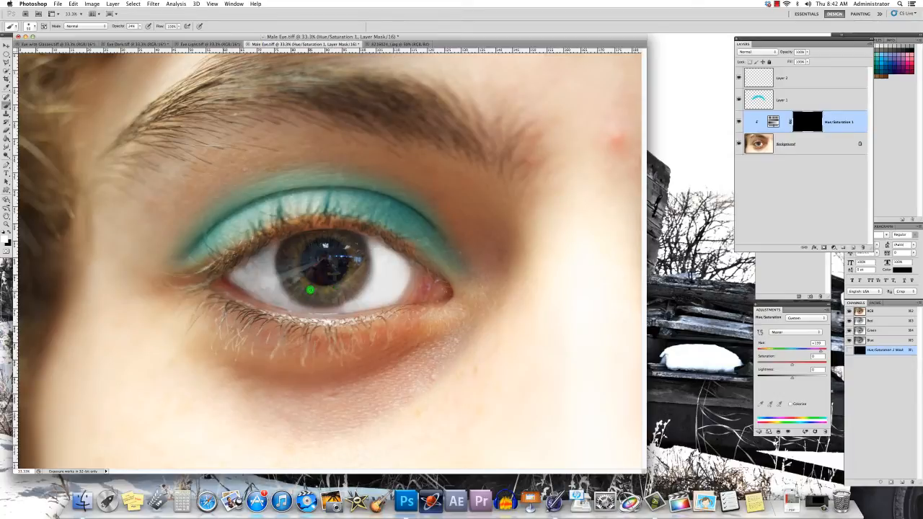
mouse_move(307, 288)
mouse_down()
mouse_move(343, 288)
mouse_move(359, 259)
mouse_move(337, 290)
mouse_move(310, 291)
mouse_move(289, 264)
mouse_move(293, 246)
mouse_move(353, 243)
mouse_move(359, 258)
mouse_move(357, 279)
mouse_move(313, 293)
mouse_move(290, 264)
mouse_move(309, 239)
mouse_move(339, 239)
mouse_move(355, 254)
mouse_move(341, 291)
mouse_move(309, 296)
mouse_move(292, 254)
mouse_move(354, 251)
mouse_up()
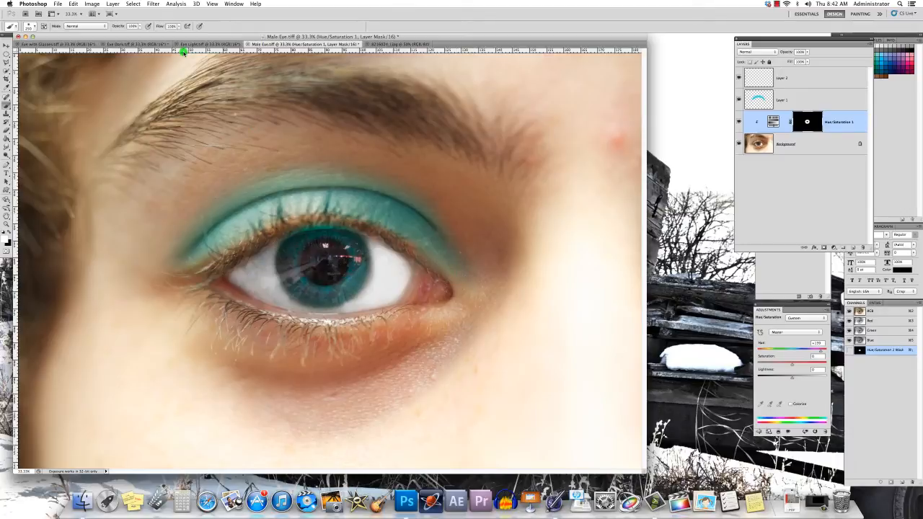
Switch to Eye Dark.tiff and add a Hue/Saturation adjustment with a pink-magenta hue, saturation about +36 and slightly reduced lightness.
click(135, 44)
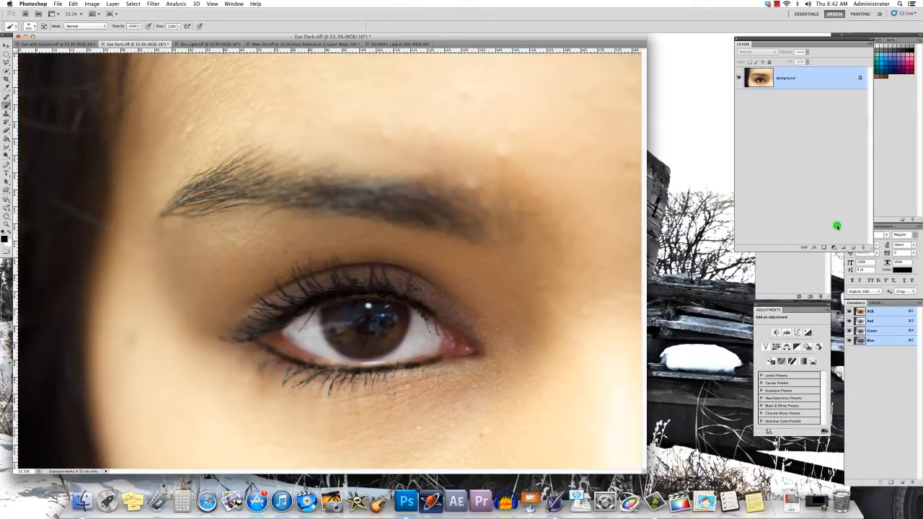
click(832, 248)
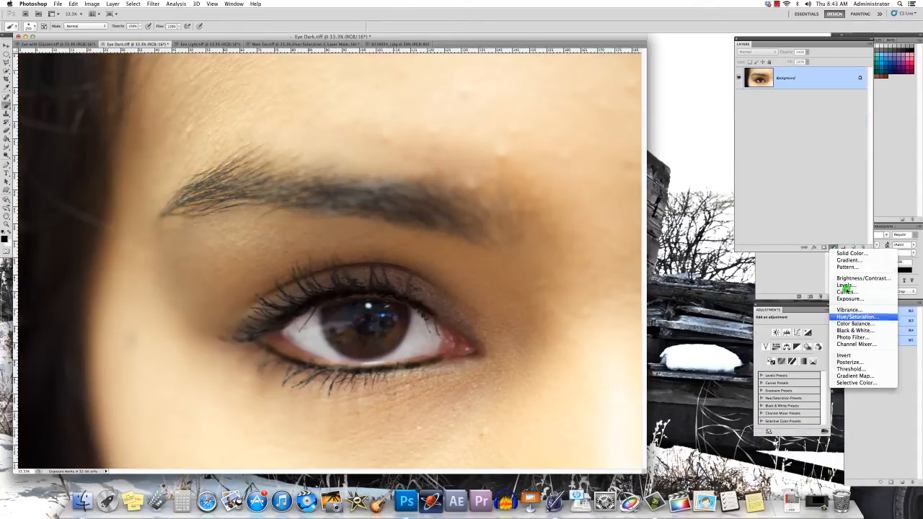
click(849, 317)
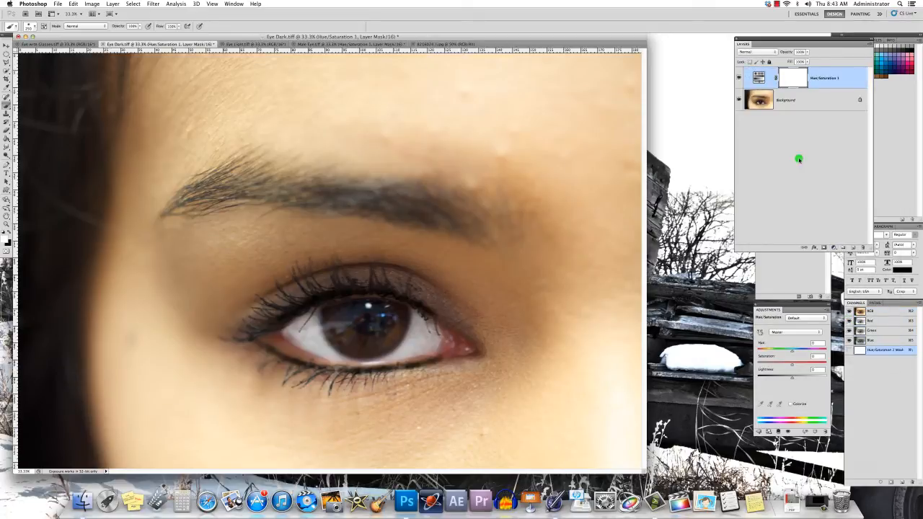
drag(792, 353, 789, 376)
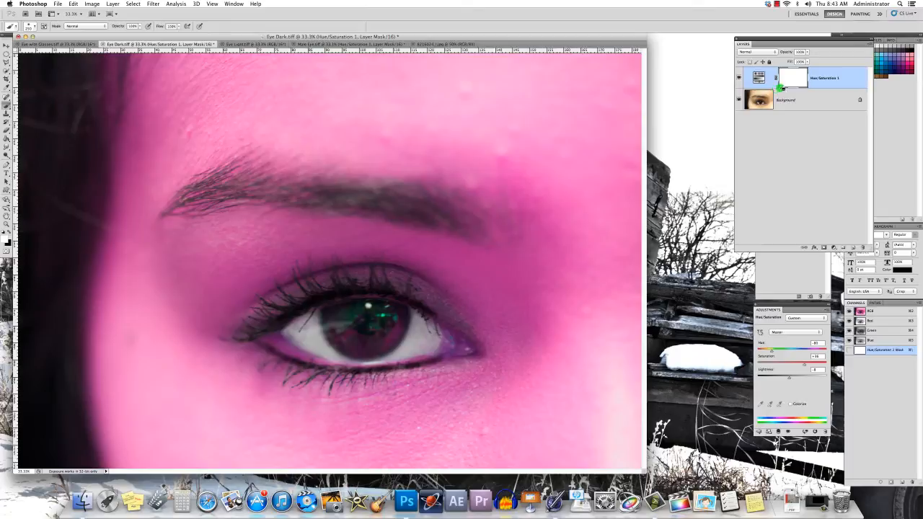
Clip the pink Hue/Saturation adjustment to the Background layer and invert its mask to black.
alt+click(783, 89)
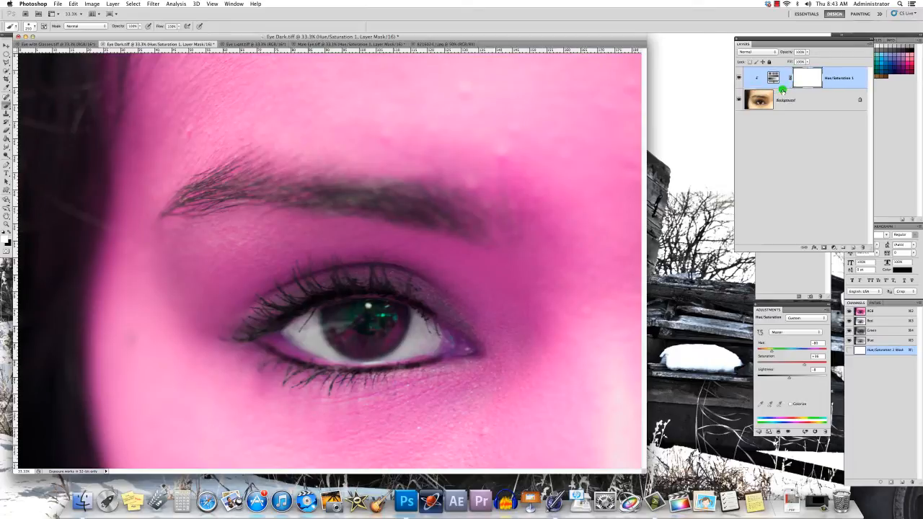
key(super+i)
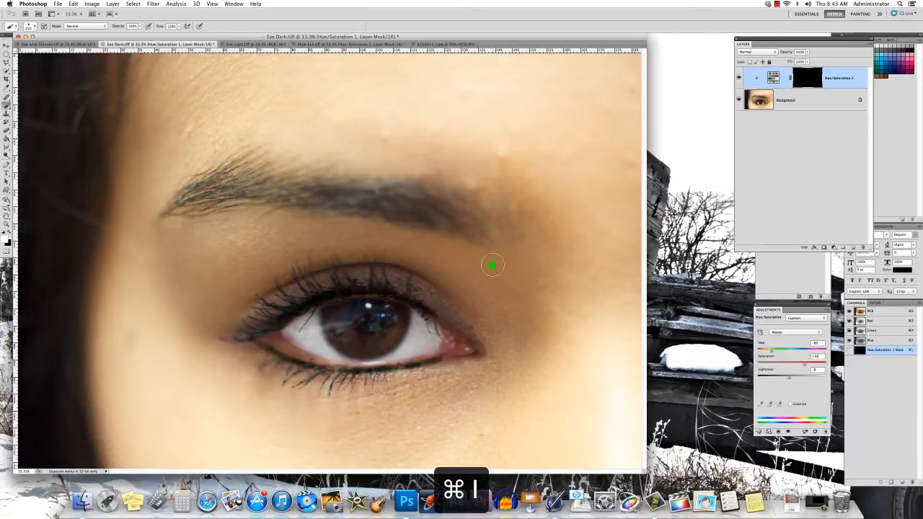
Paint white on the pink Hue/Saturation mask over the iris to reveal the colour there.
mouse_move(385, 339)
mouse_down()
mouse_move(342, 335)
mouse_move(333, 312)
mouse_move(341, 334)
mouse_move(365, 340)
mouse_move(411, 317)
mouse_up()
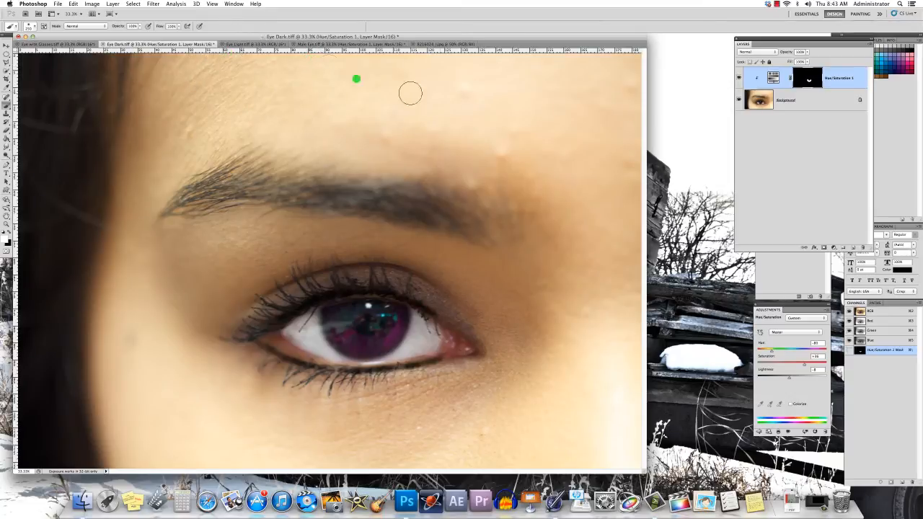
Switch to Male Eye.tiff, hide its Hue/Saturation adjustment and add a new empty layer directly above it.
click(387, 46)
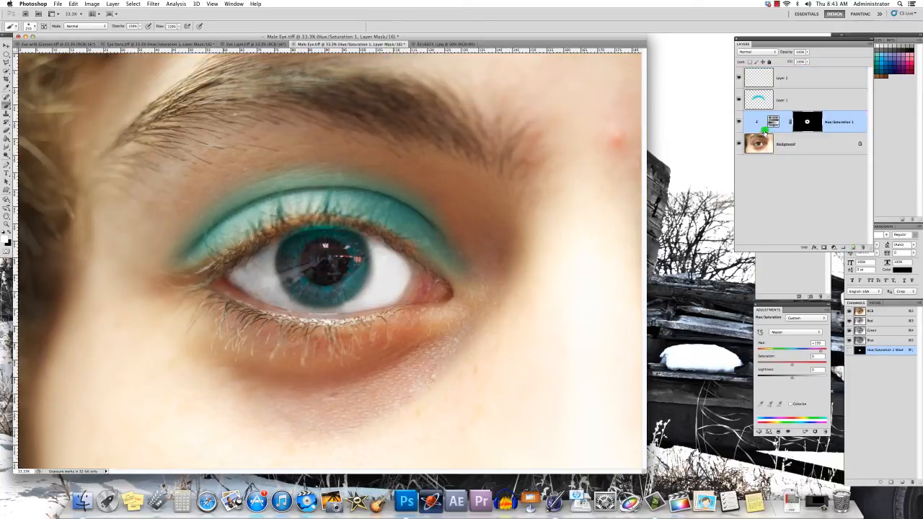
click(738, 121)
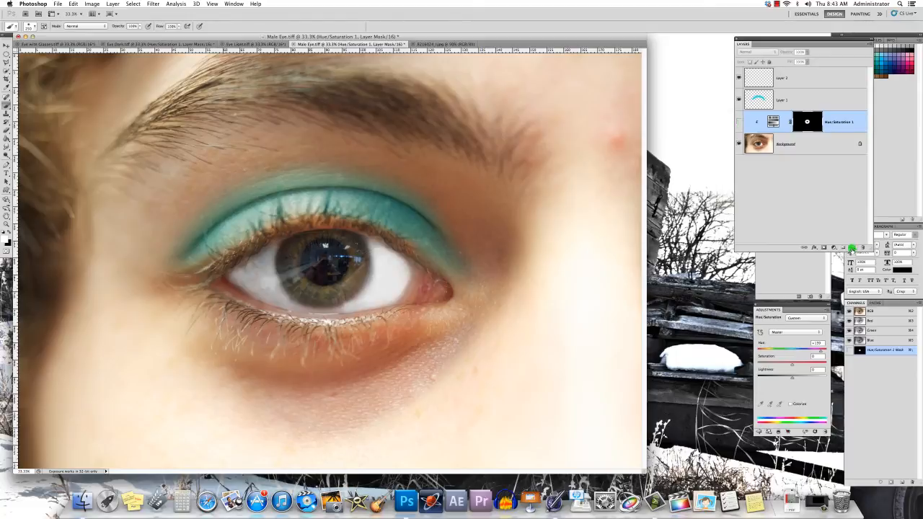
click(852, 247)
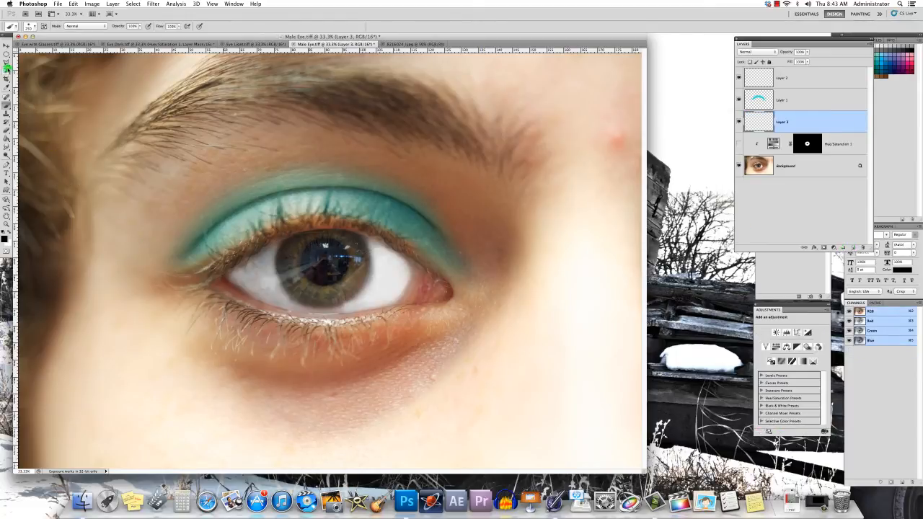
Select the iris with Quick Selection, then refine it in Quick Mask with the Brush to cover the full iris and exclude the pupil.
click(6, 70)
click(32, 73)
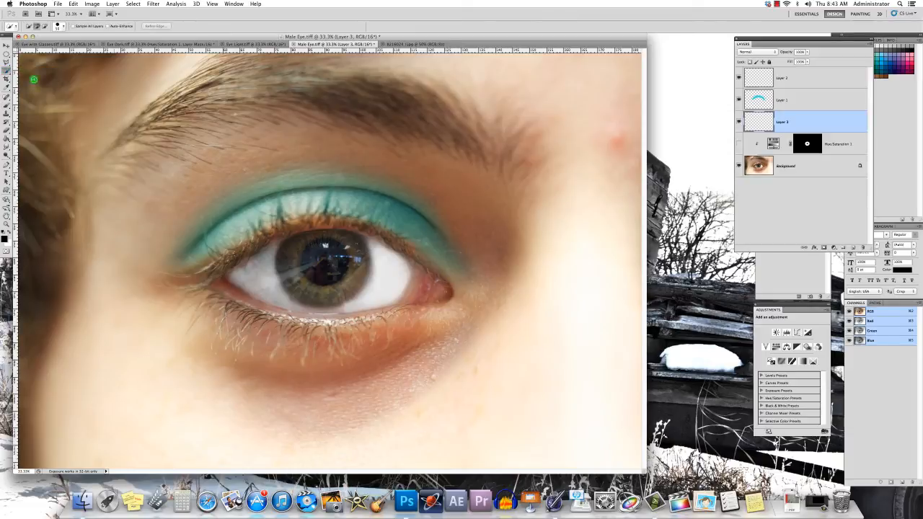
mouse_move(296, 248)
mouse_down()
mouse_move(289, 269)
mouse_move(312, 291)
mouse_move(341, 284)
mouse_move(353, 263)
mouse_move(351, 246)
mouse_move(307, 236)
mouse_move(336, 240)
mouse_move(350, 255)
mouse_move(348, 283)
mouse_move(317, 296)
mouse_move(301, 287)
mouse_move(293, 247)
mouse_up()
click(6, 252)
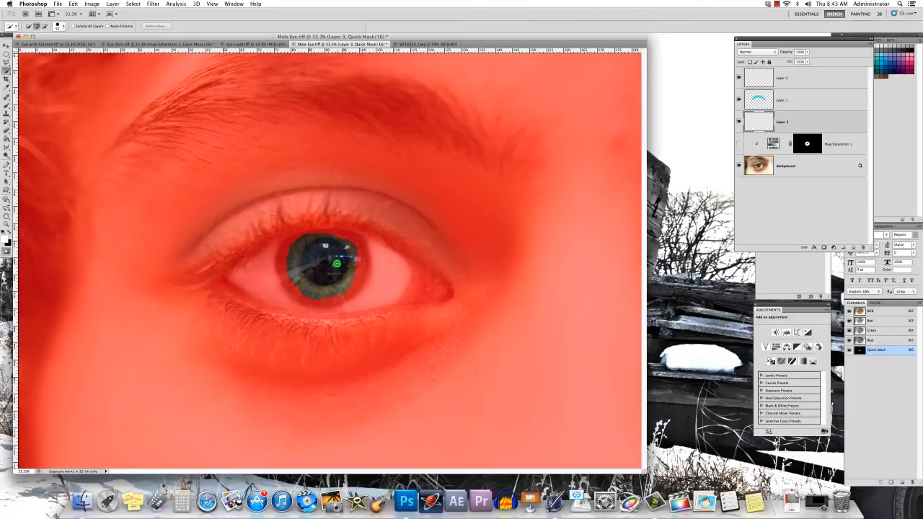
key(b)
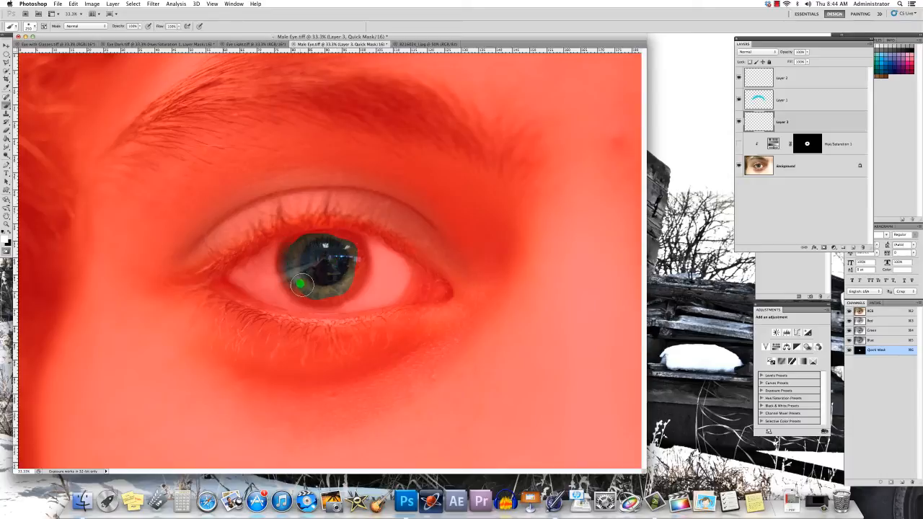
mouse_move(316, 292)
mouse_down()
mouse_move(293, 279)
mouse_move(343, 293)
mouse_move(358, 275)
mouse_move(361, 250)
mouse_move(355, 257)
mouse_move(344, 242)
mouse_move(309, 244)
mouse_up()
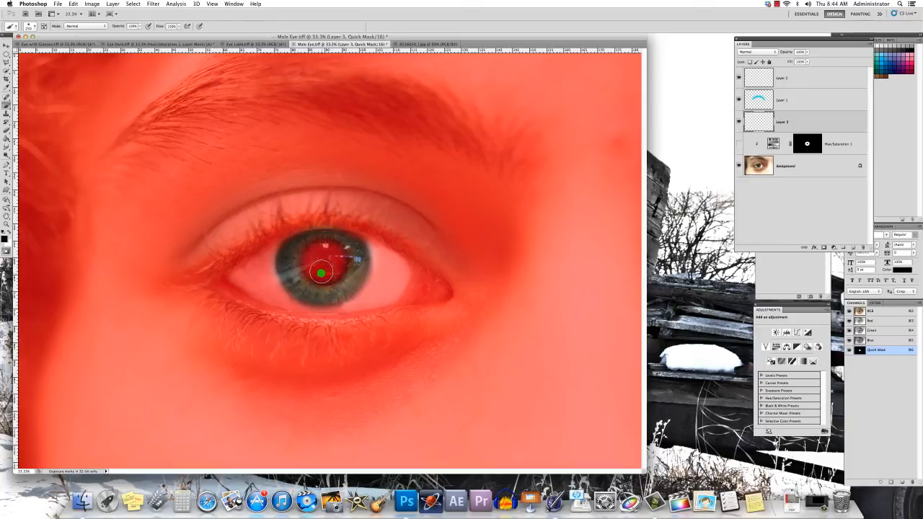
click(8, 250)
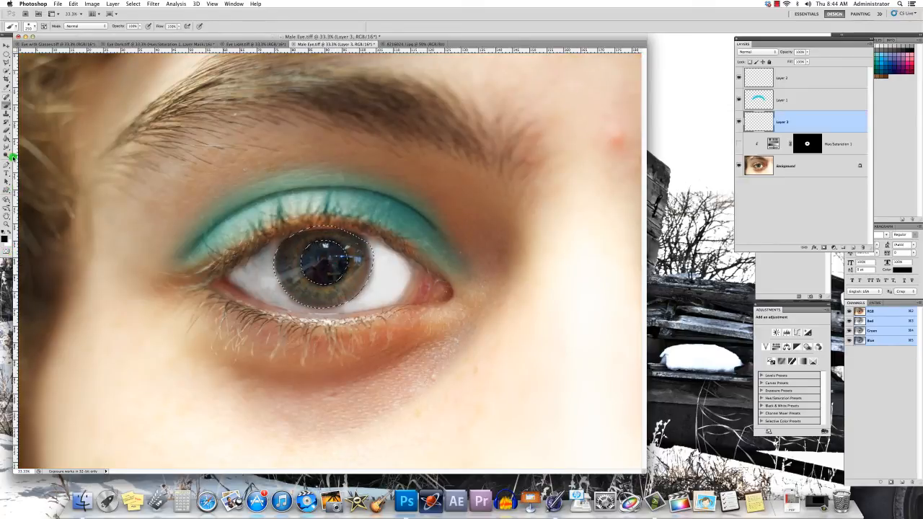
Fill the iris selection on the new layer with bright red using the Paint Bucket, then deselect.
click(6, 137)
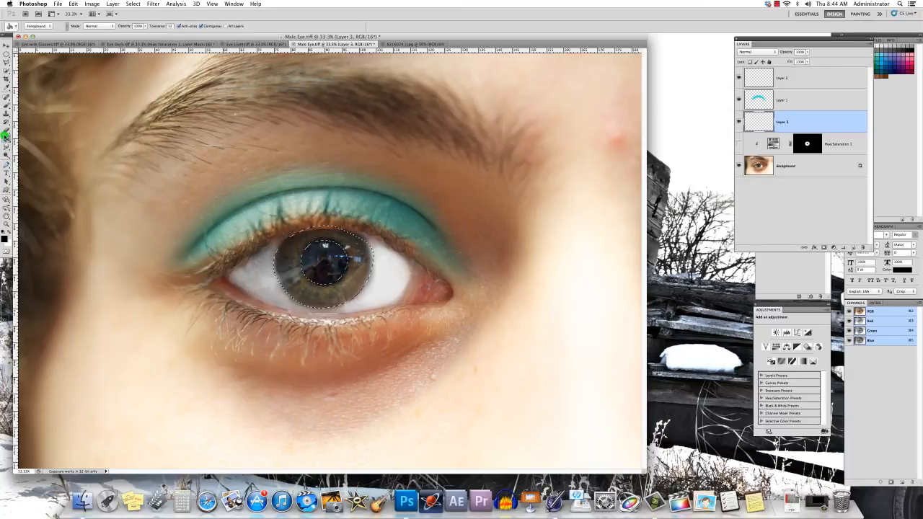
click(5, 239)
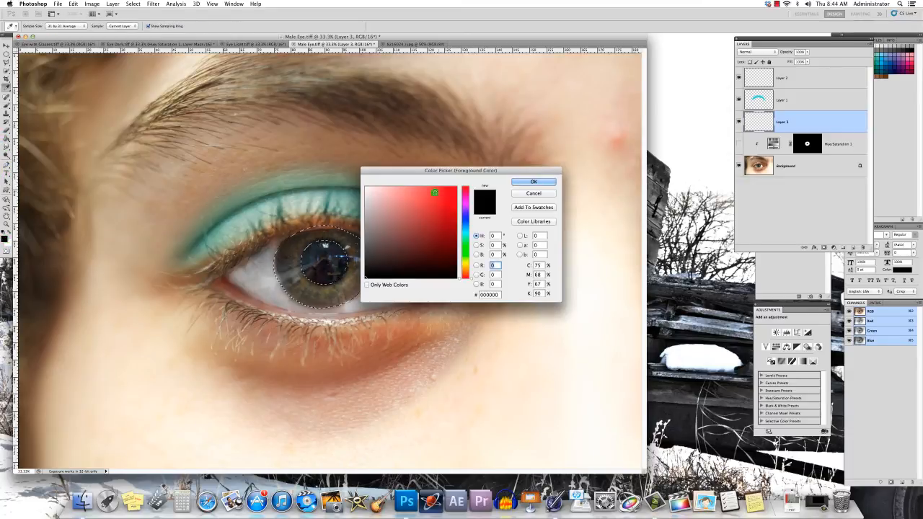
click(442, 191)
click(528, 181)
click(292, 265)
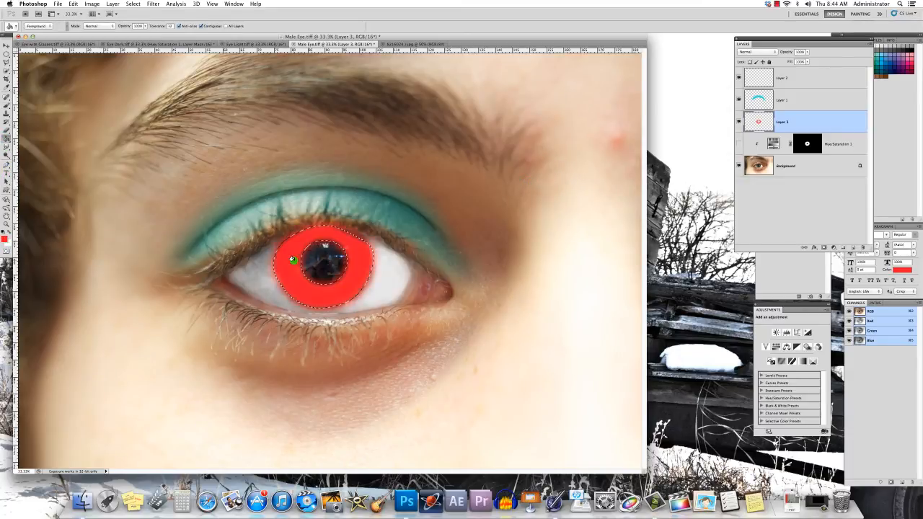
key(super+d)
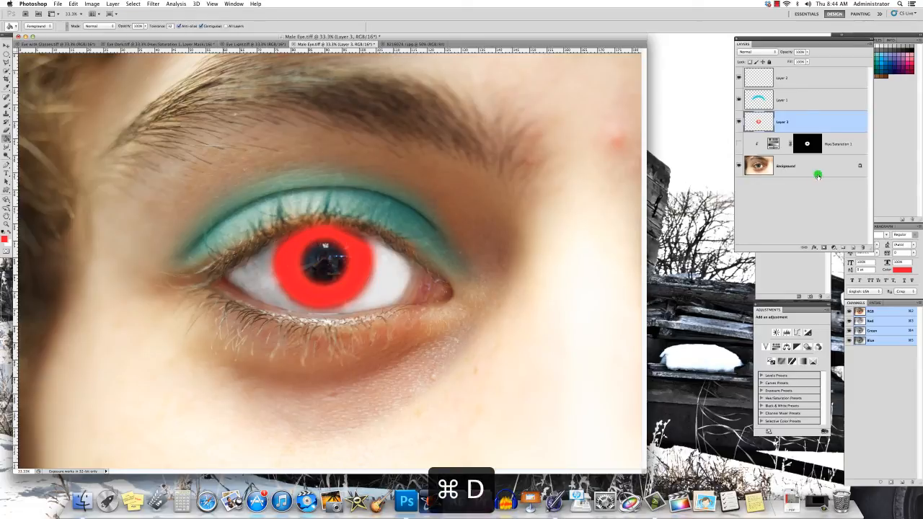
Compare the Overlay and Soft Light blend modes on the red iris layer and keep Overlay.
click(776, 52)
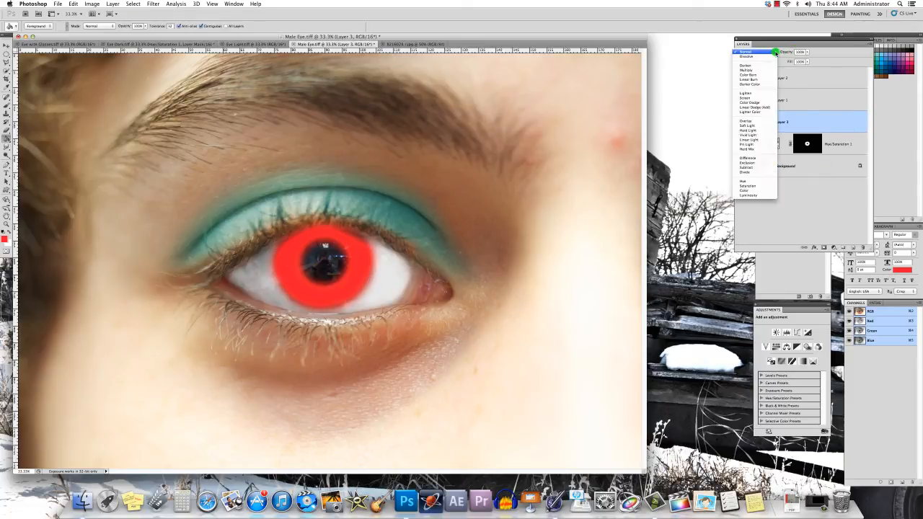
click(761, 121)
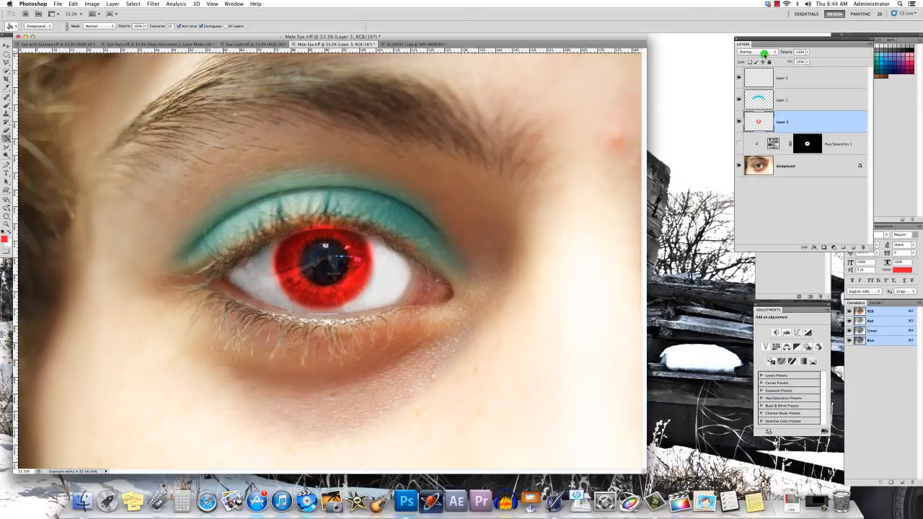
click(761, 51)
click(761, 56)
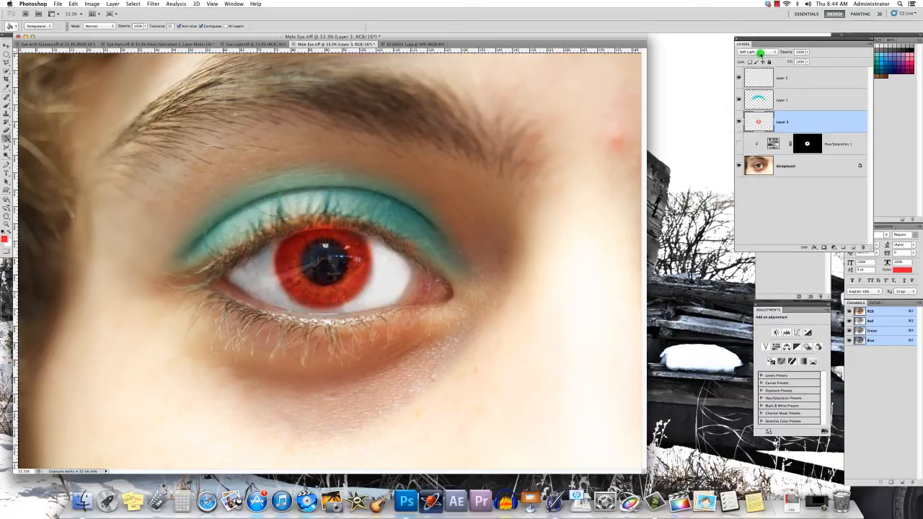
click(760, 52)
click(750, 47)
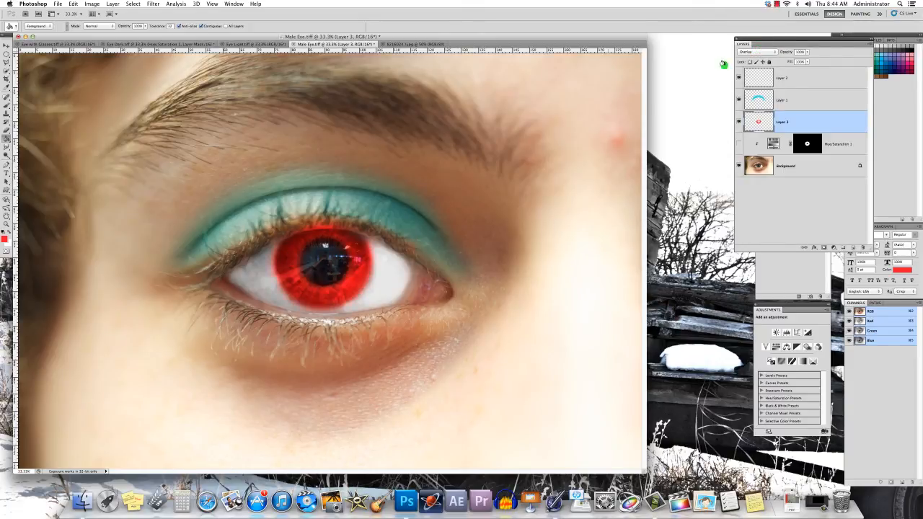
Switch to the Eraser tool with the red iris layer active.
key(e)
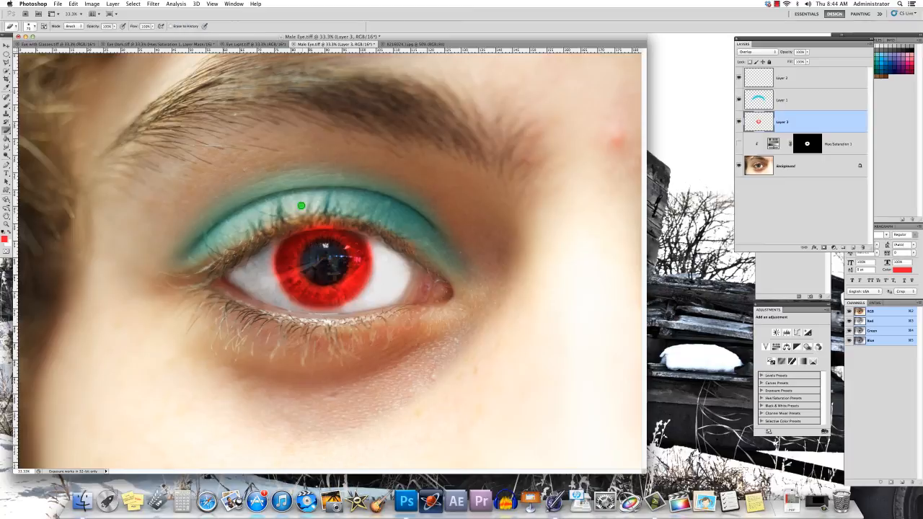